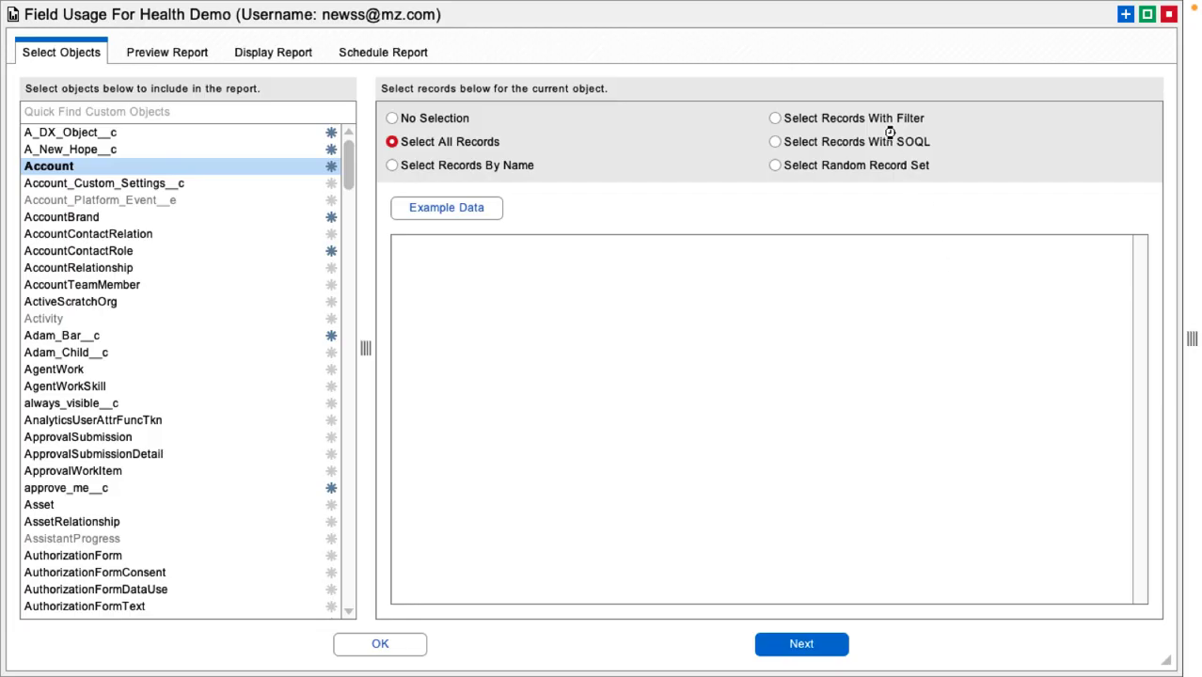
Step: Browse the record selection modes for the Account object and keep Select All Records
left_click(884, 119)
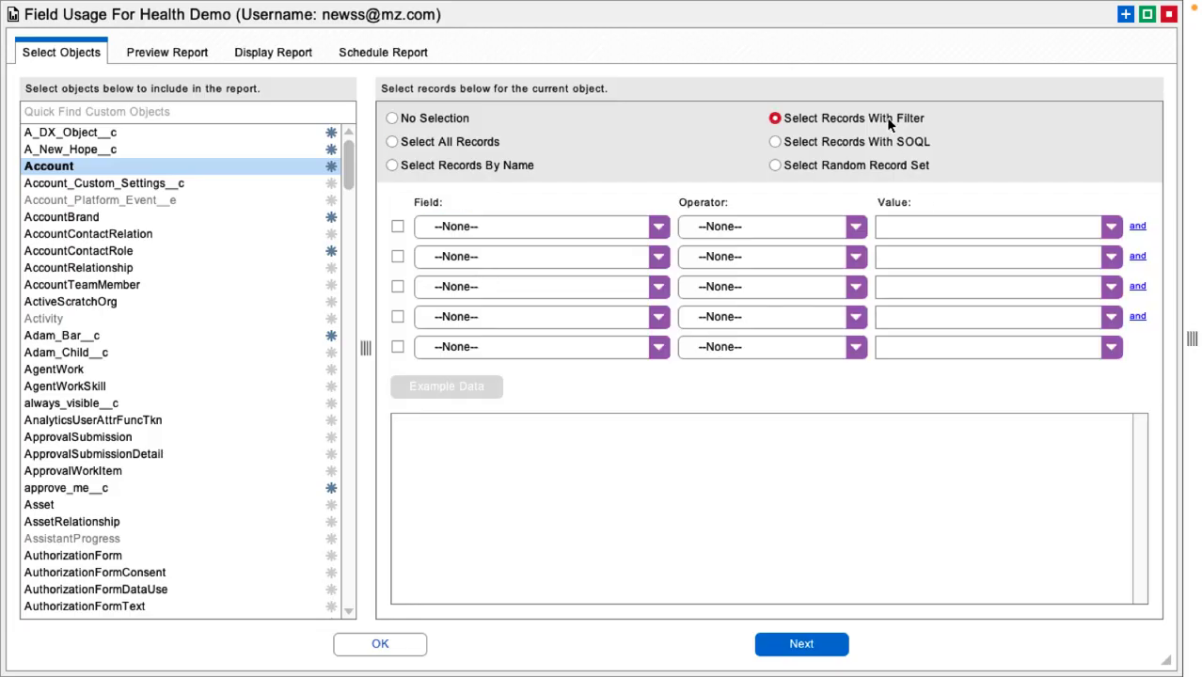
left_click(900, 143)
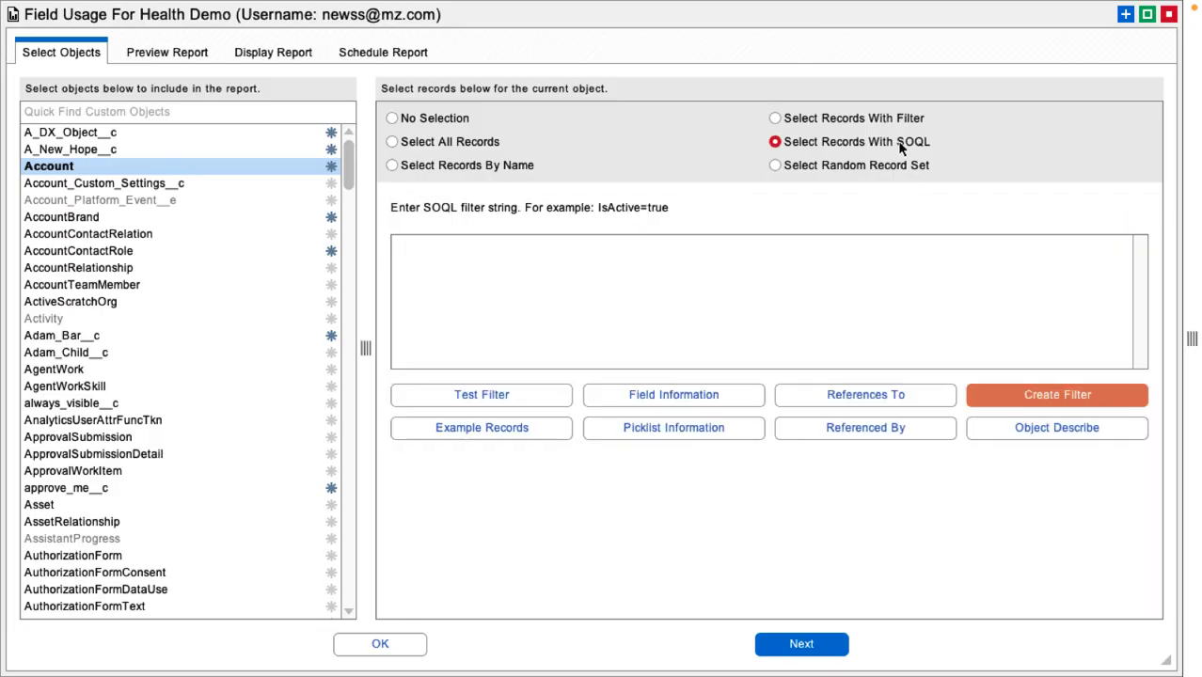
left_click(898, 166)
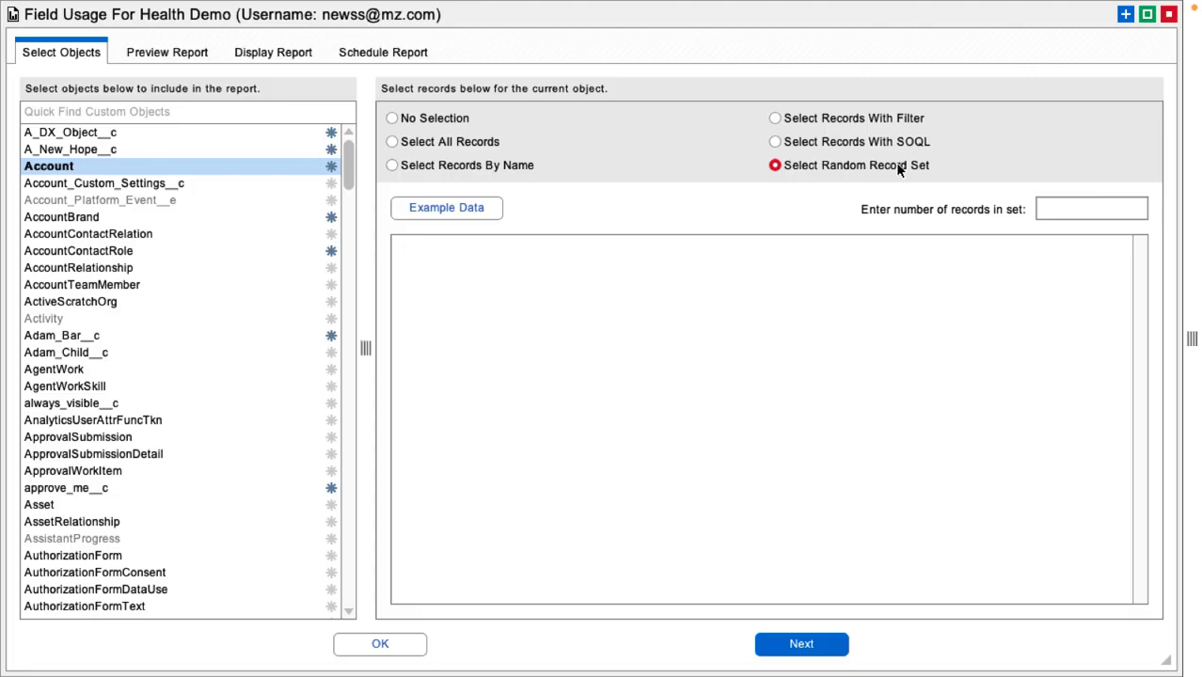
left_click(487, 166)
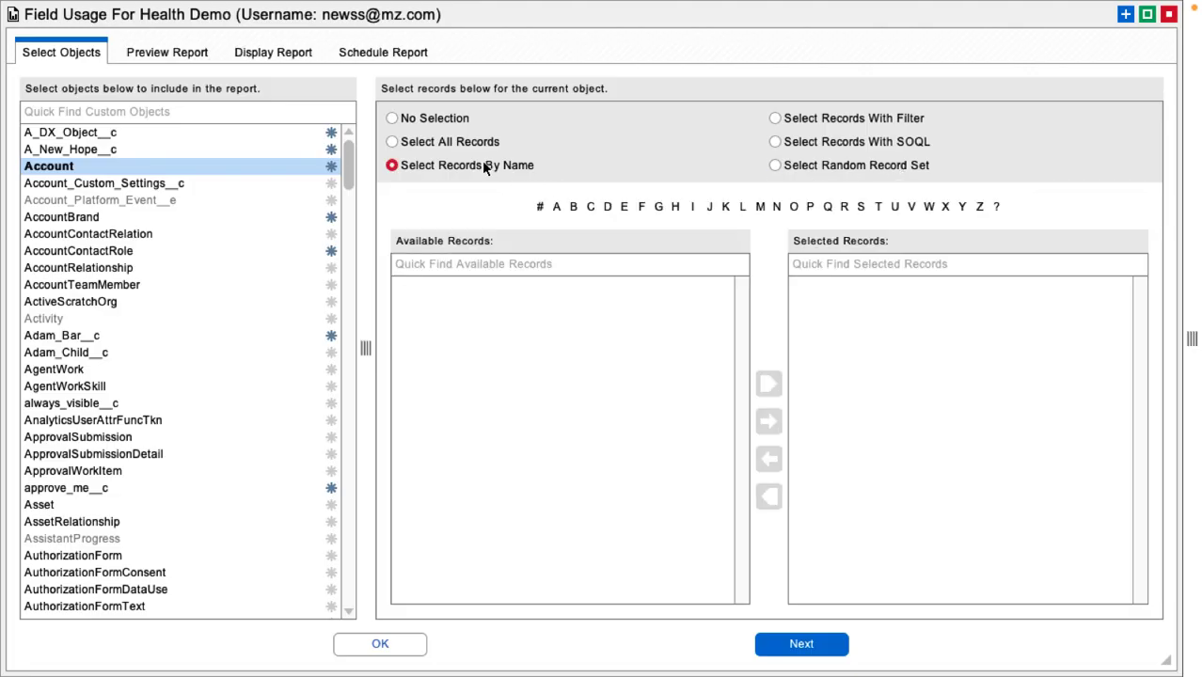
left_click(466, 143)
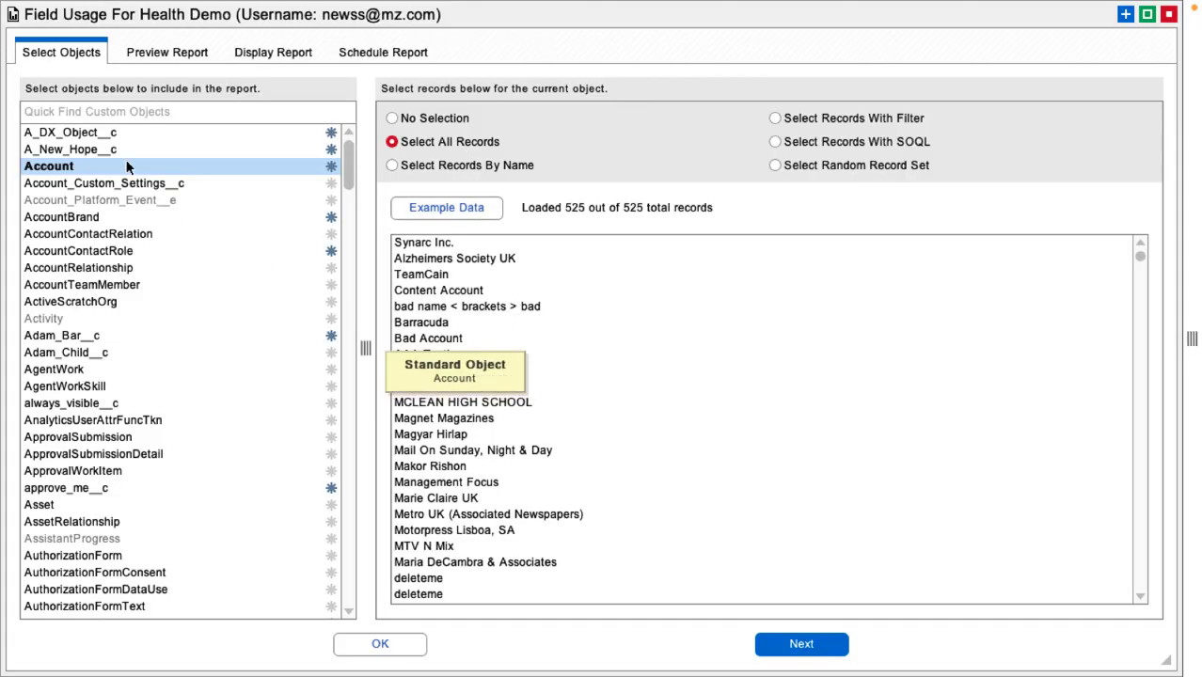
Step: Open the preview report and scroll through the field usage table's rows and columns
left_click(177, 55)
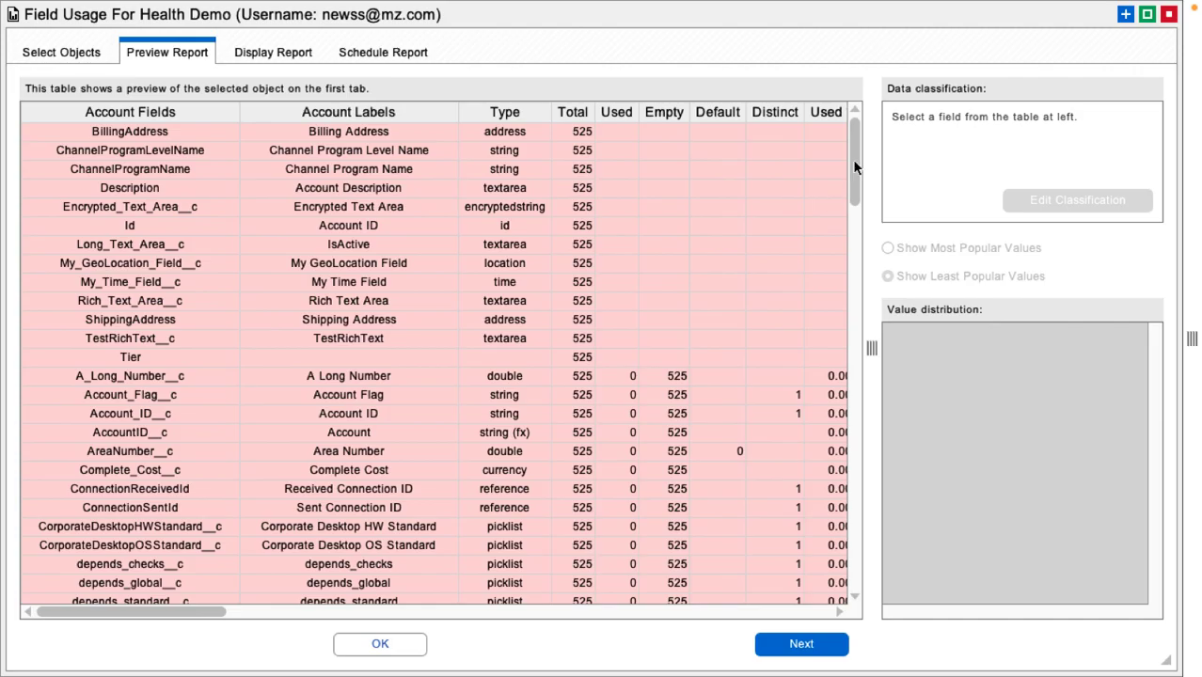
left_click_drag(854, 167, 864, 437)
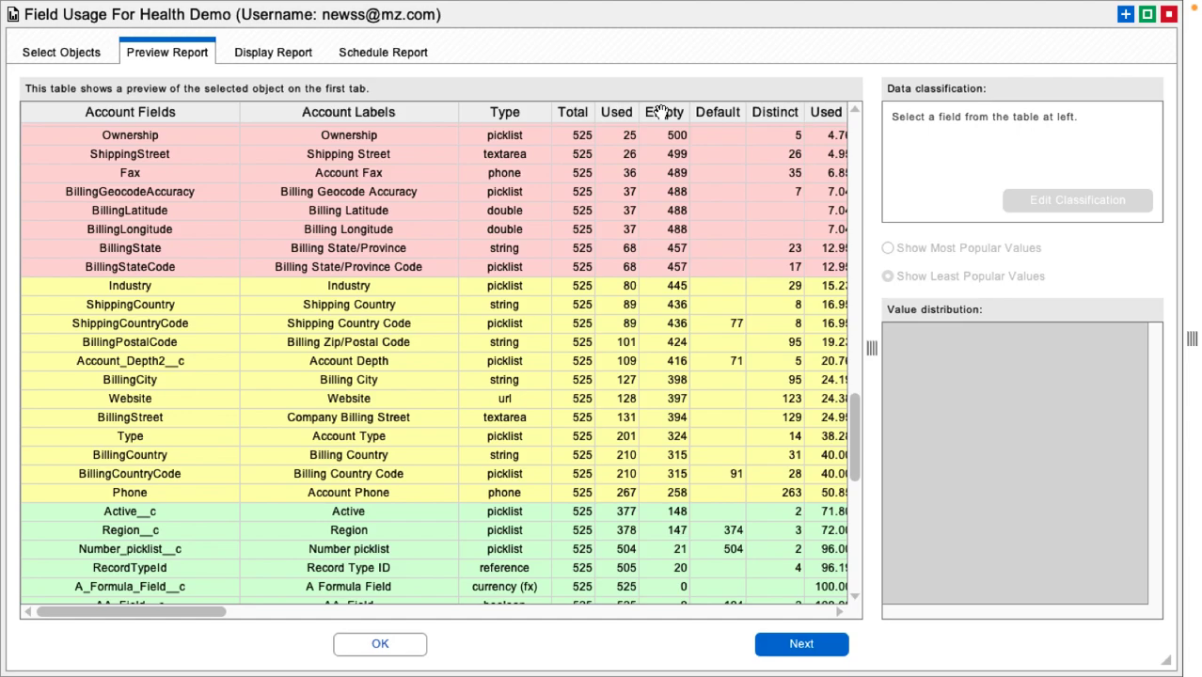
left_click_drag(188, 611, 309, 617)
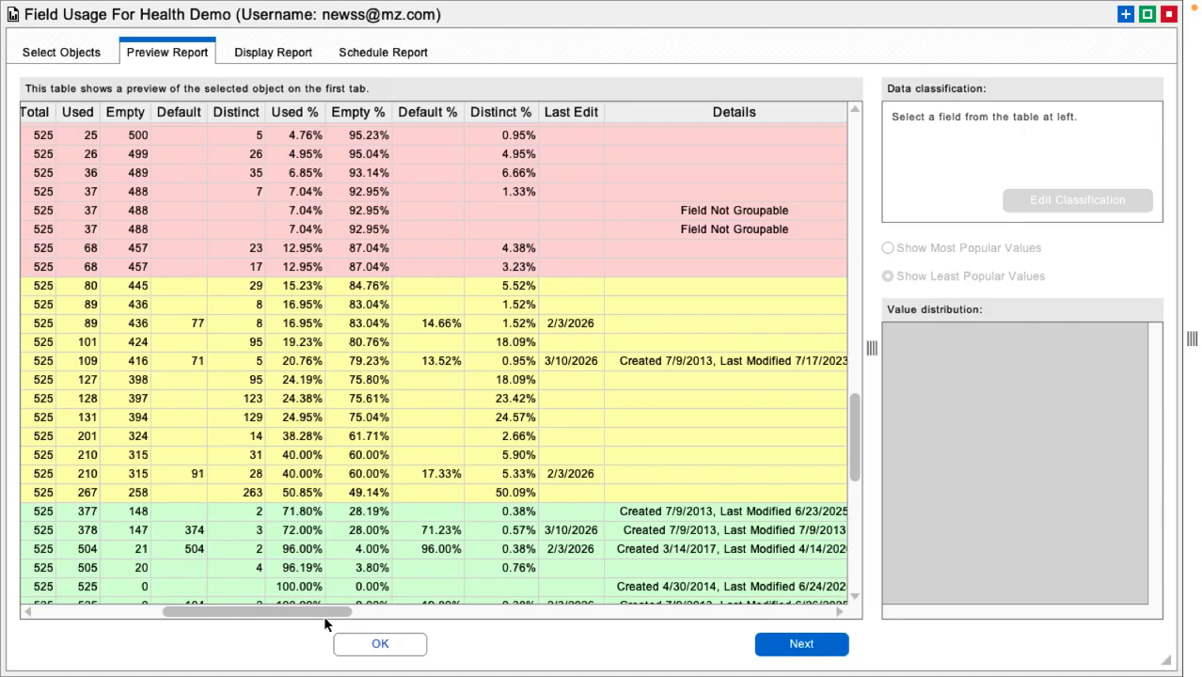
left_click_drag(323, 616, 575, 611)
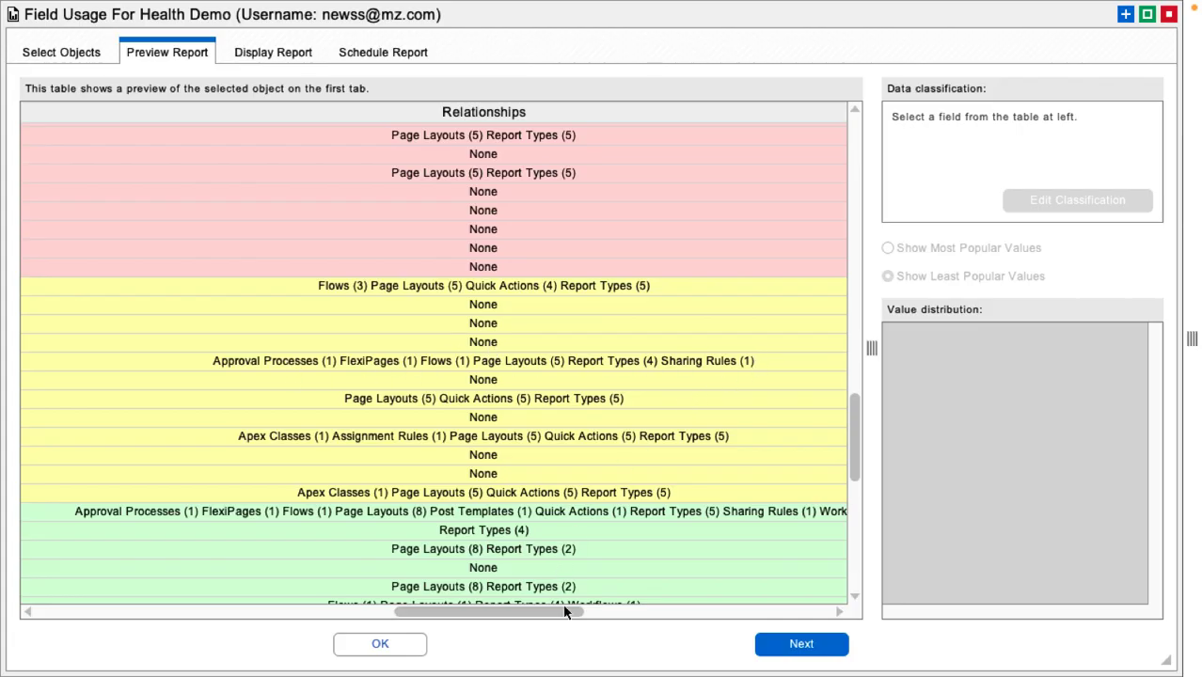
left_click_drag(564, 612, 796, 615)
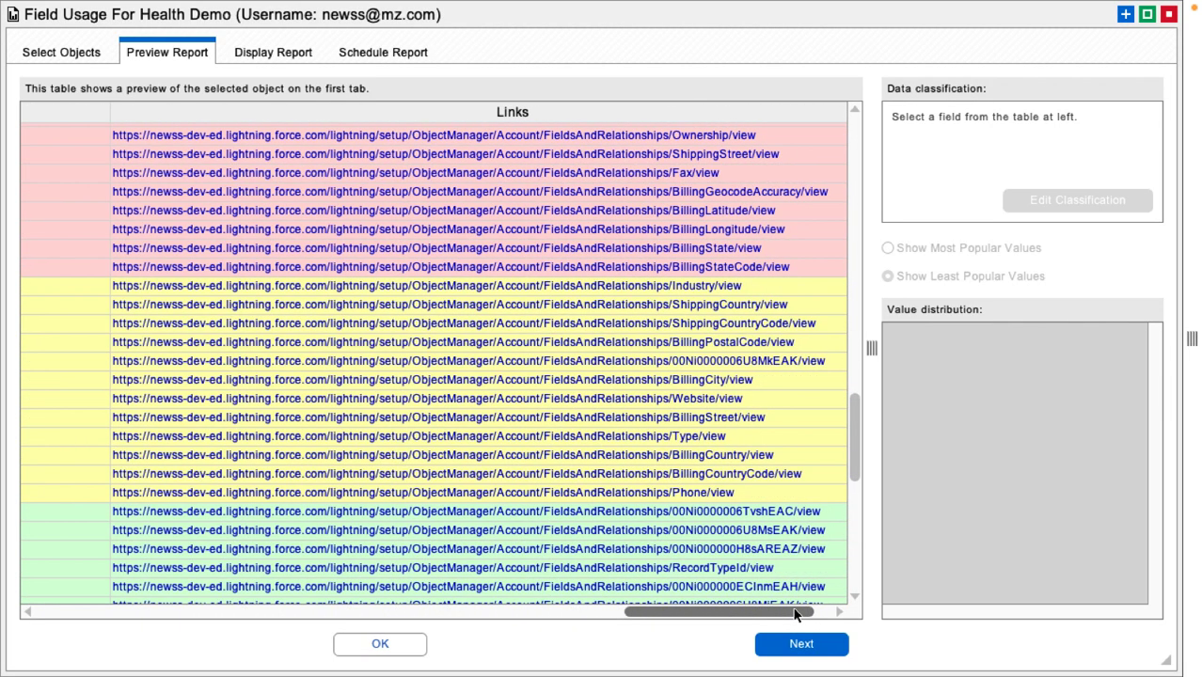
left_click_drag(795, 614, 161, 651)
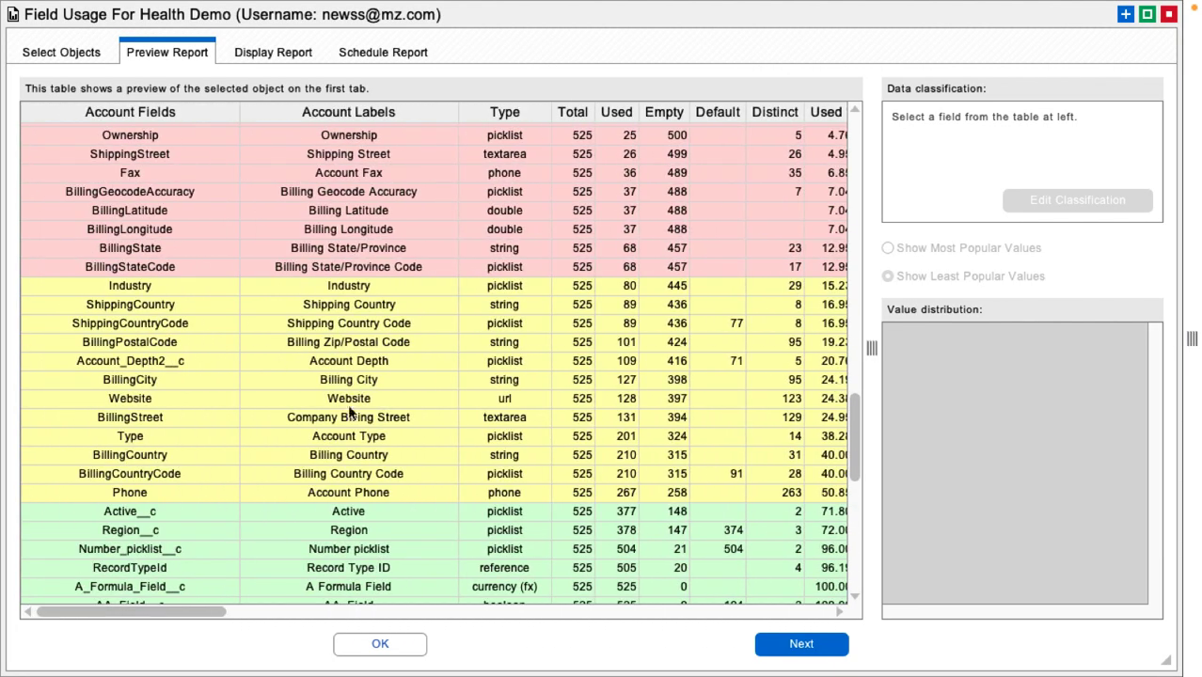
Step: Show the Industry field's most popular values and classify it as Internal in the COPPA compliance group
left_click(507, 286)
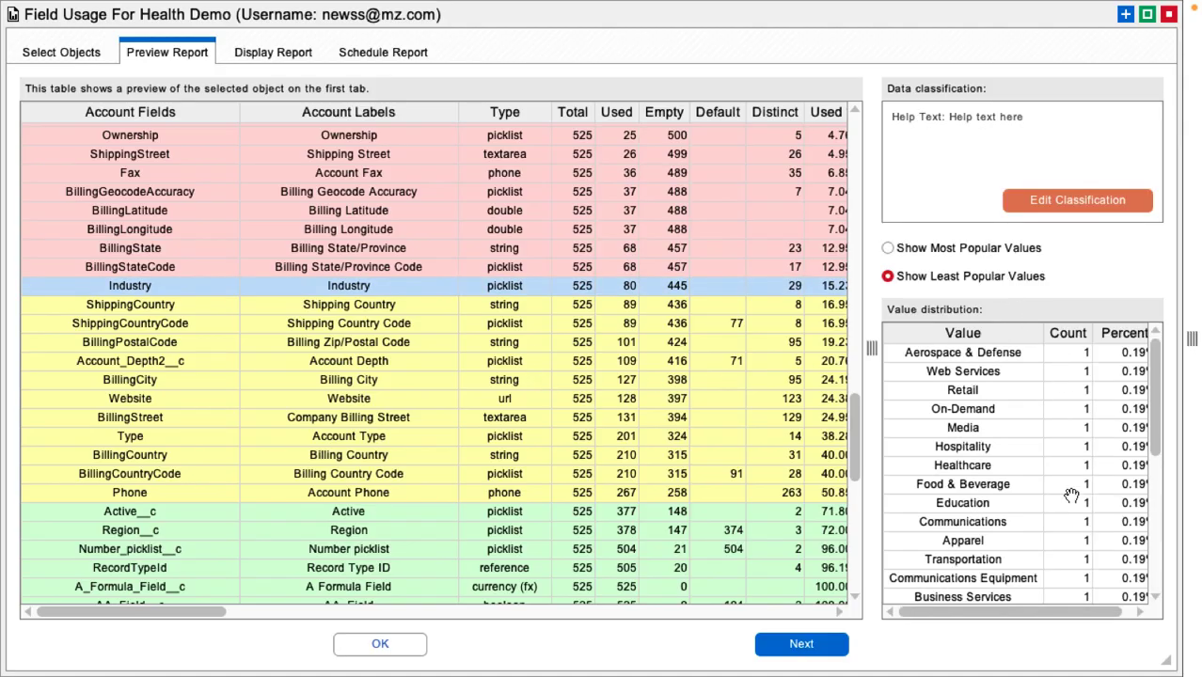
left_click(956, 249)
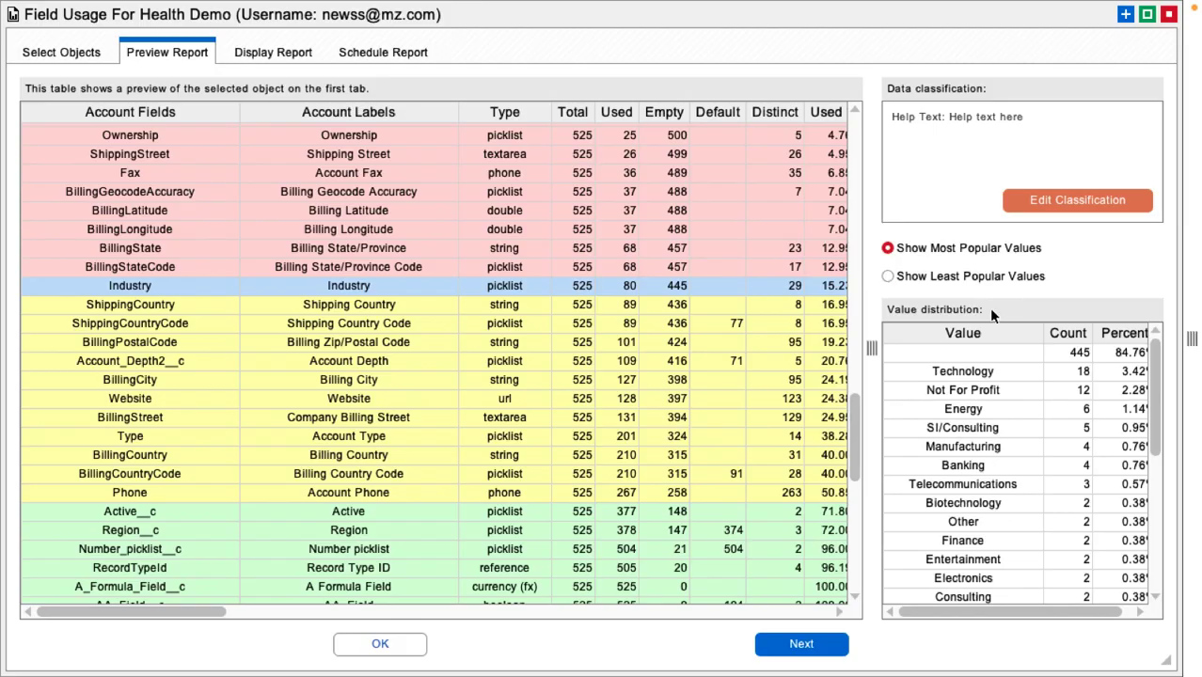
left_click(1046, 200)
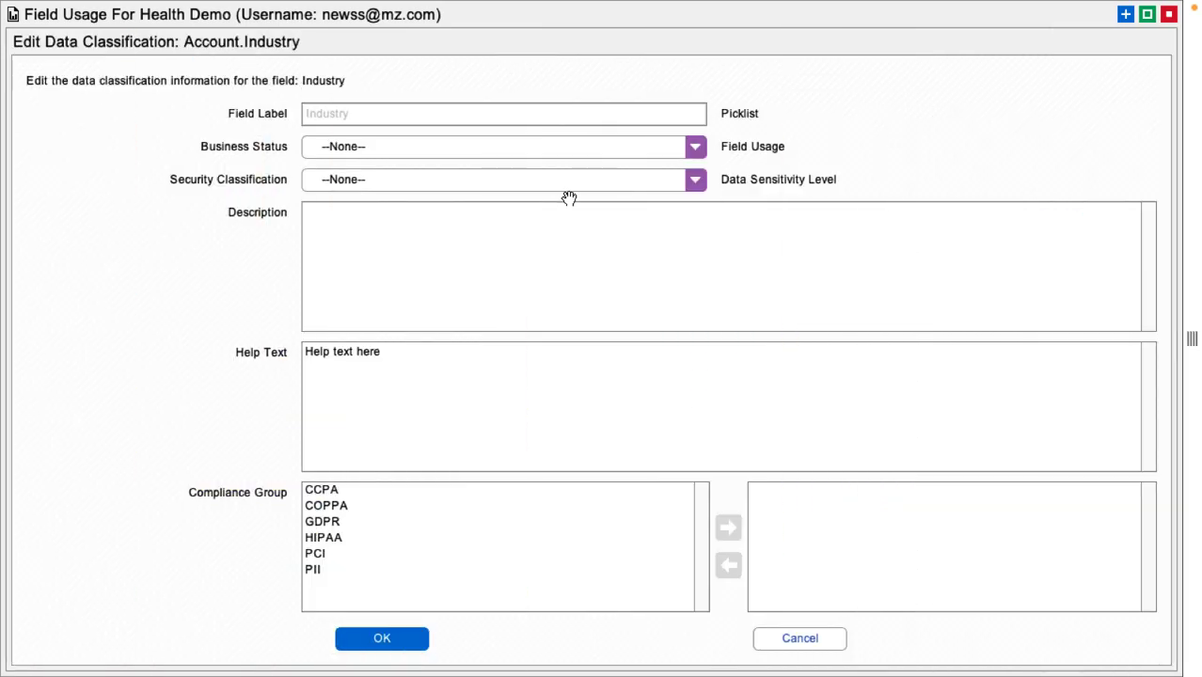
left_click(355, 189)
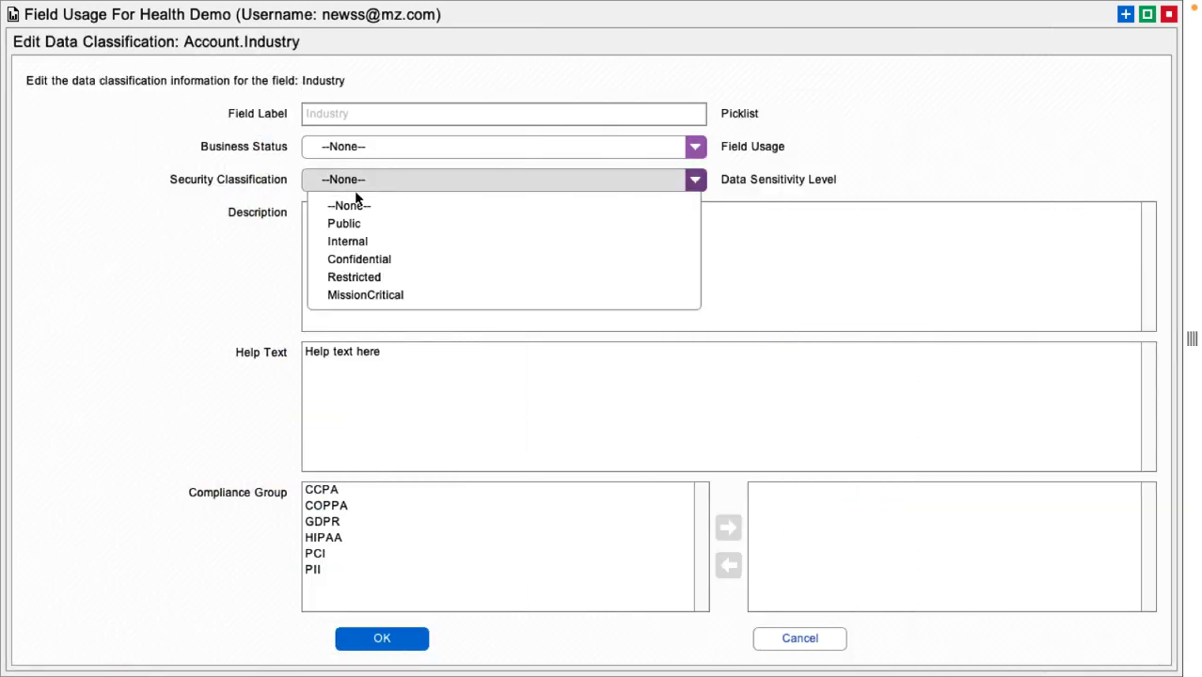
left_click(382, 240)
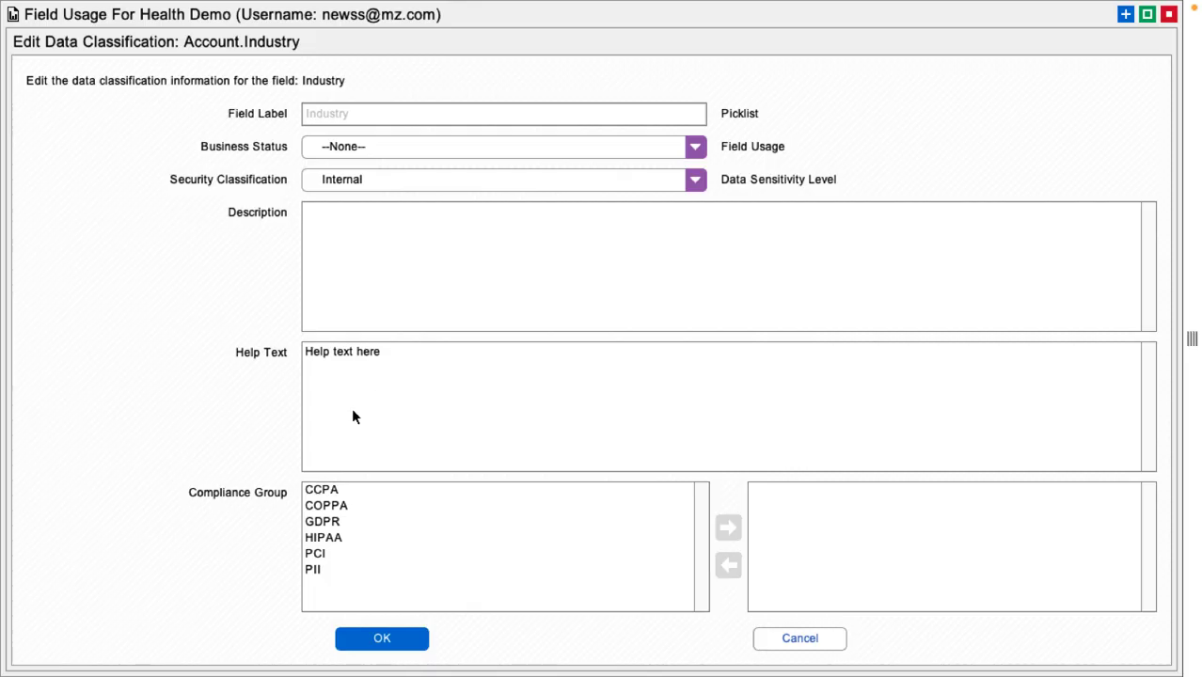
left_click(388, 505)
left_click(727, 528)
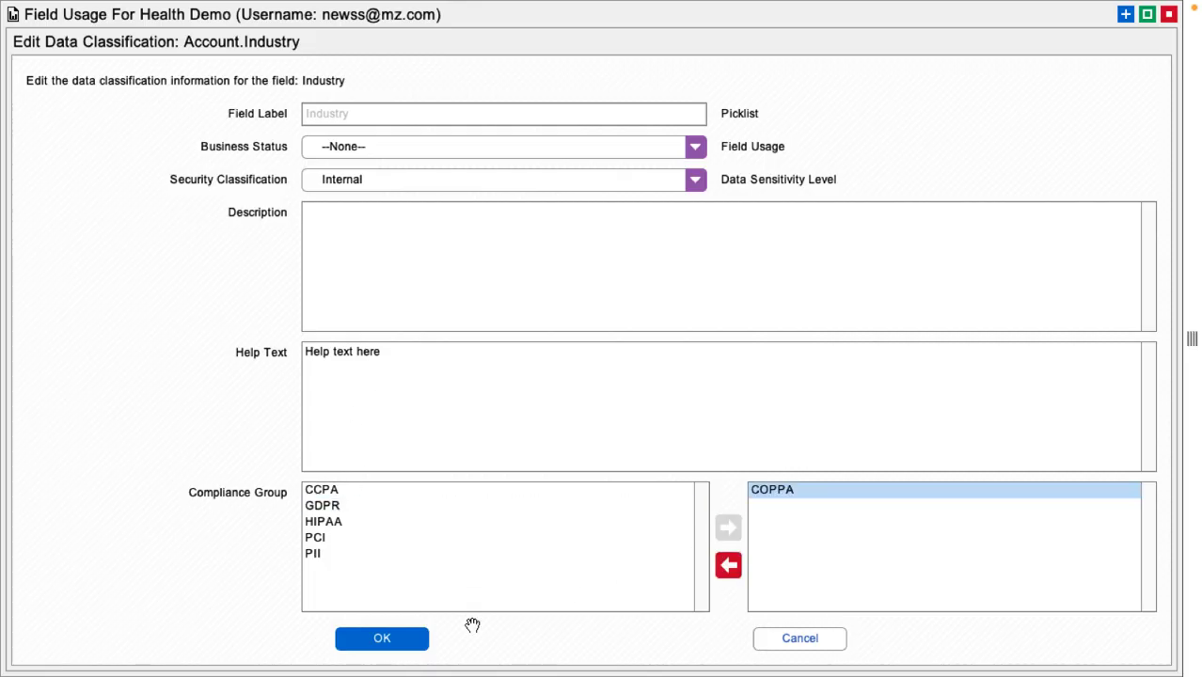
left_click(410, 640)
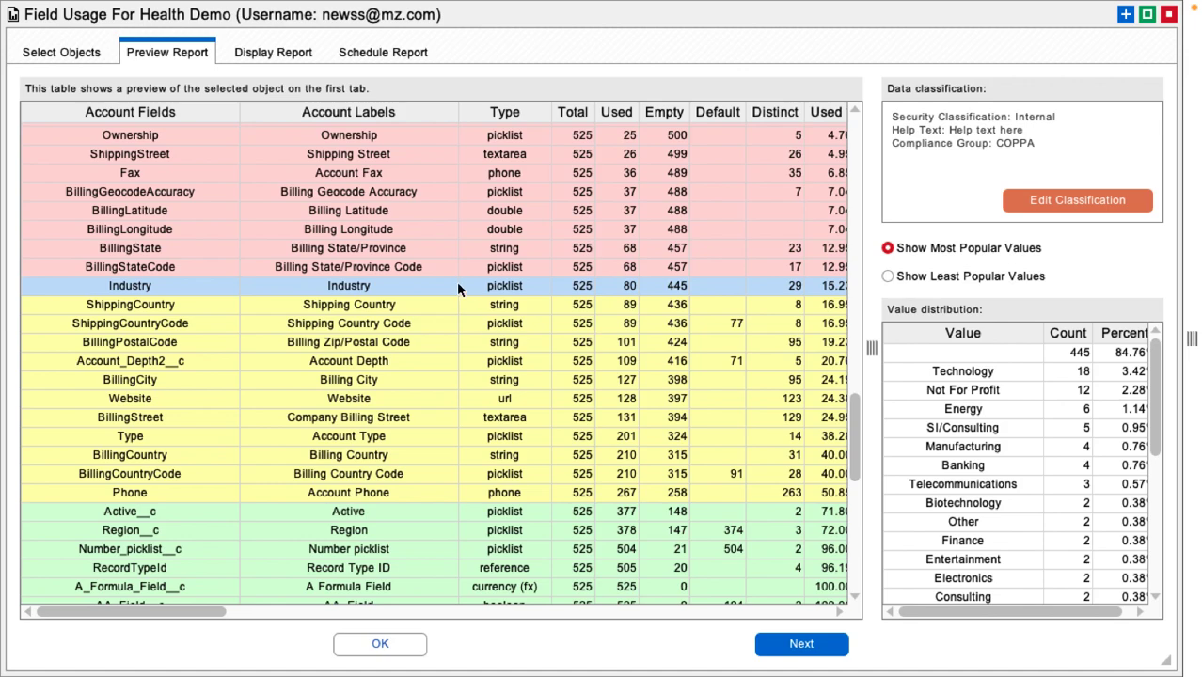
Step: Open the report explanation dialog from the table, review its prompt, and close it
right_click(432, 249)
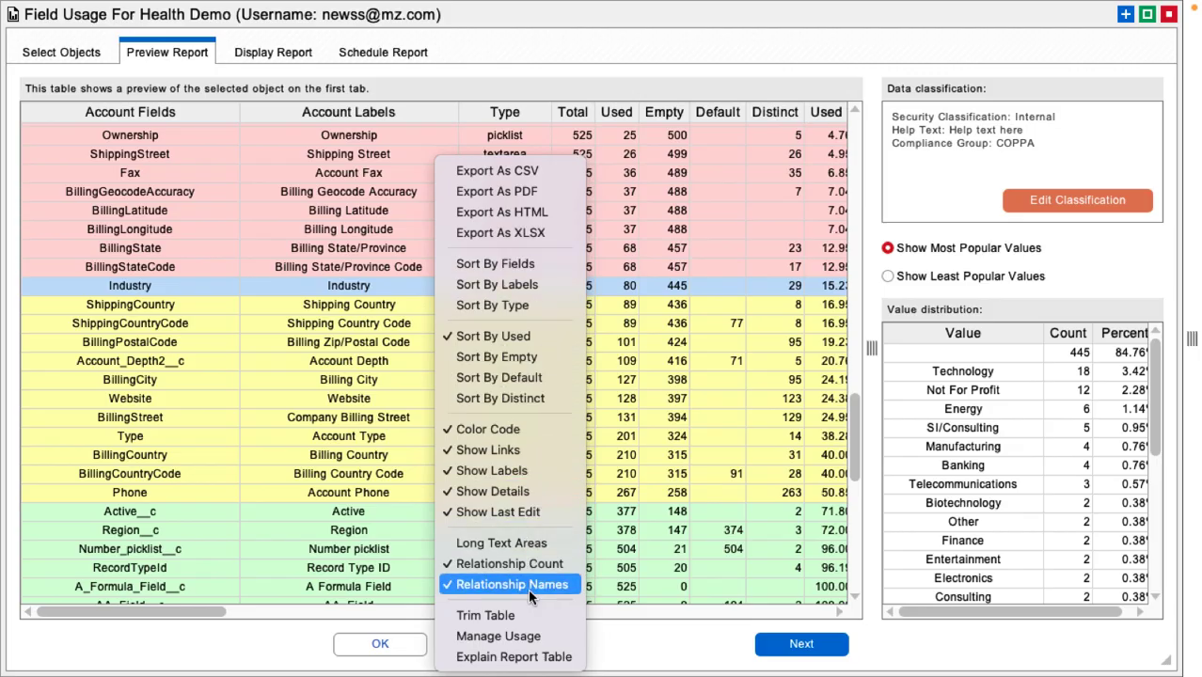
left_click(542, 658)
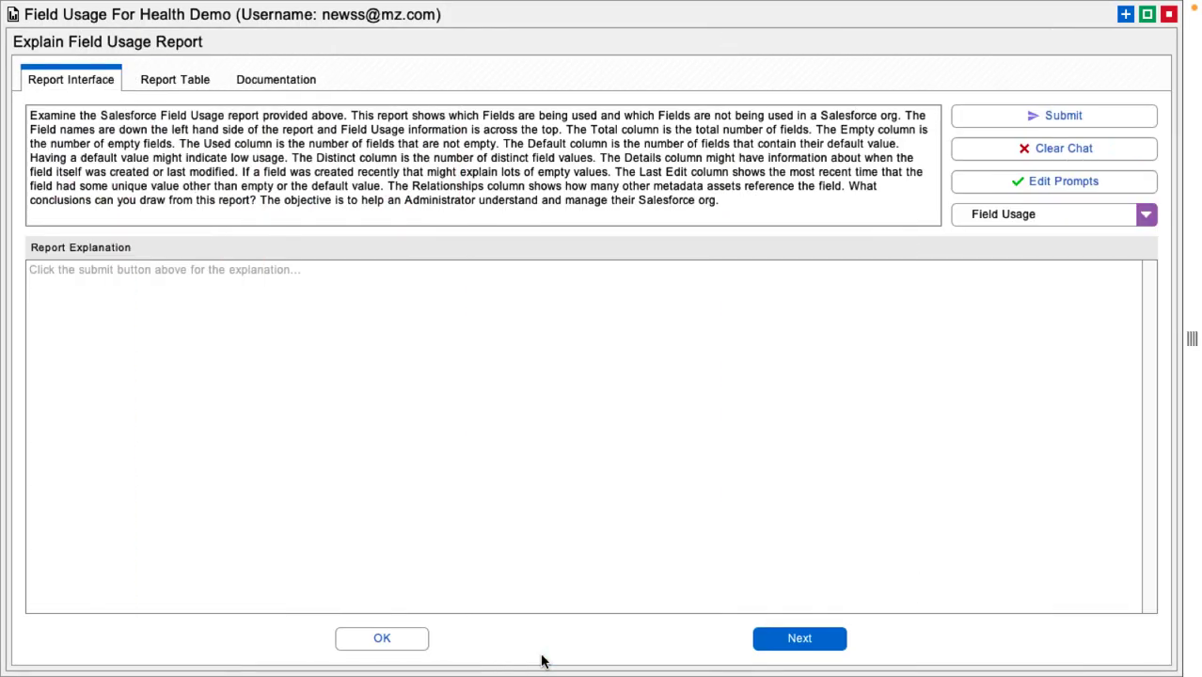
left_click_drag(734, 202, 1, 95)
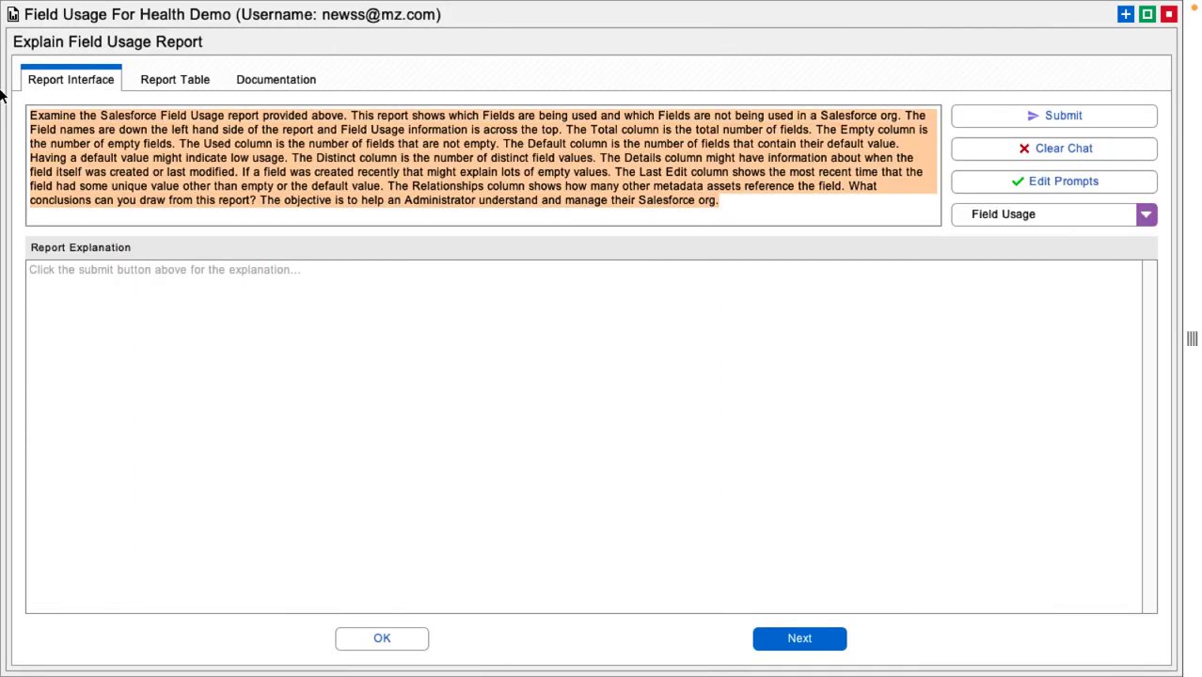
left_click(415, 325)
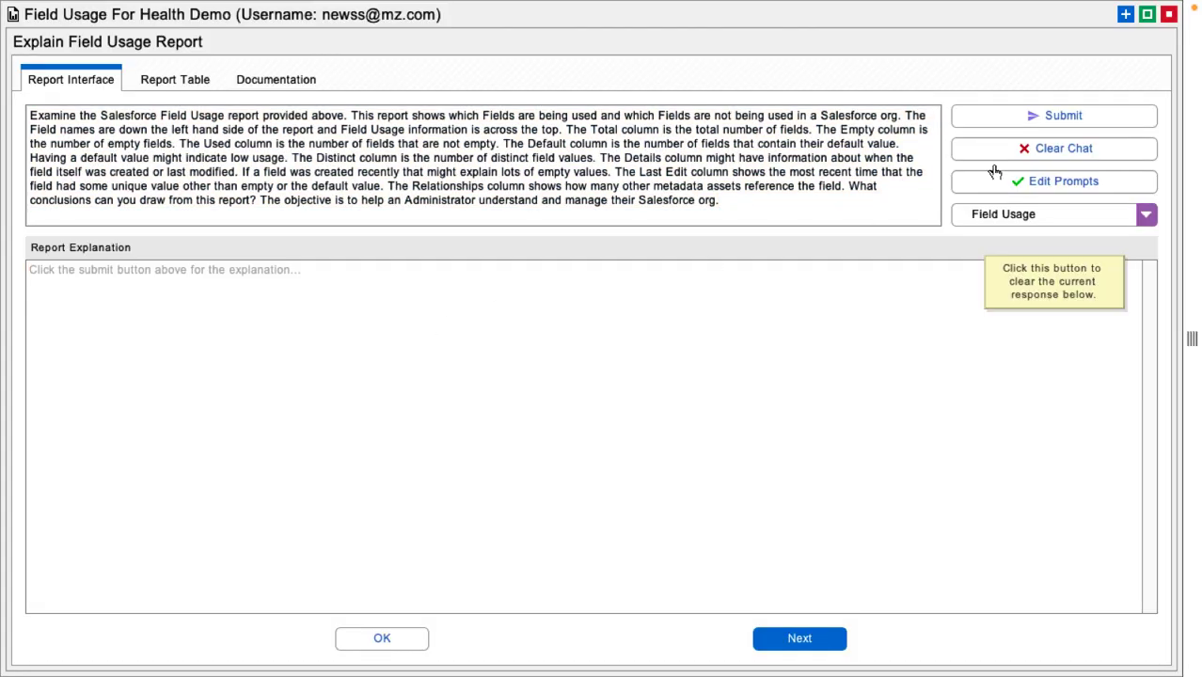
left_click(1056, 211)
left_click(1057, 211)
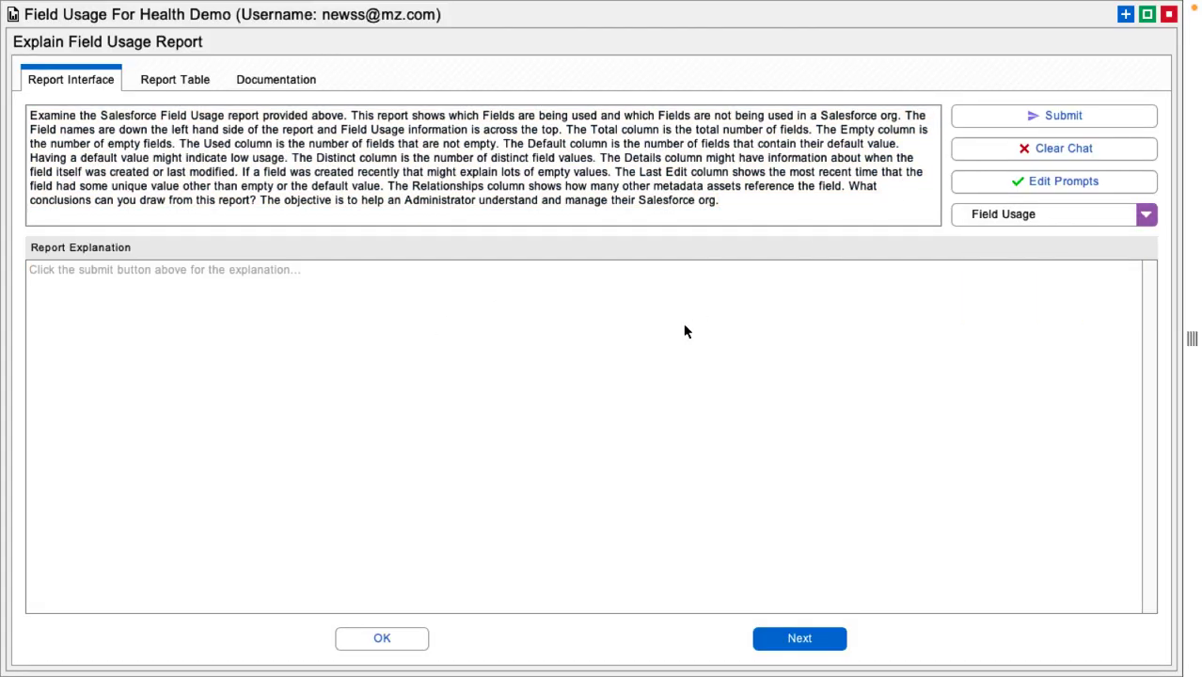
left_click(388, 639)
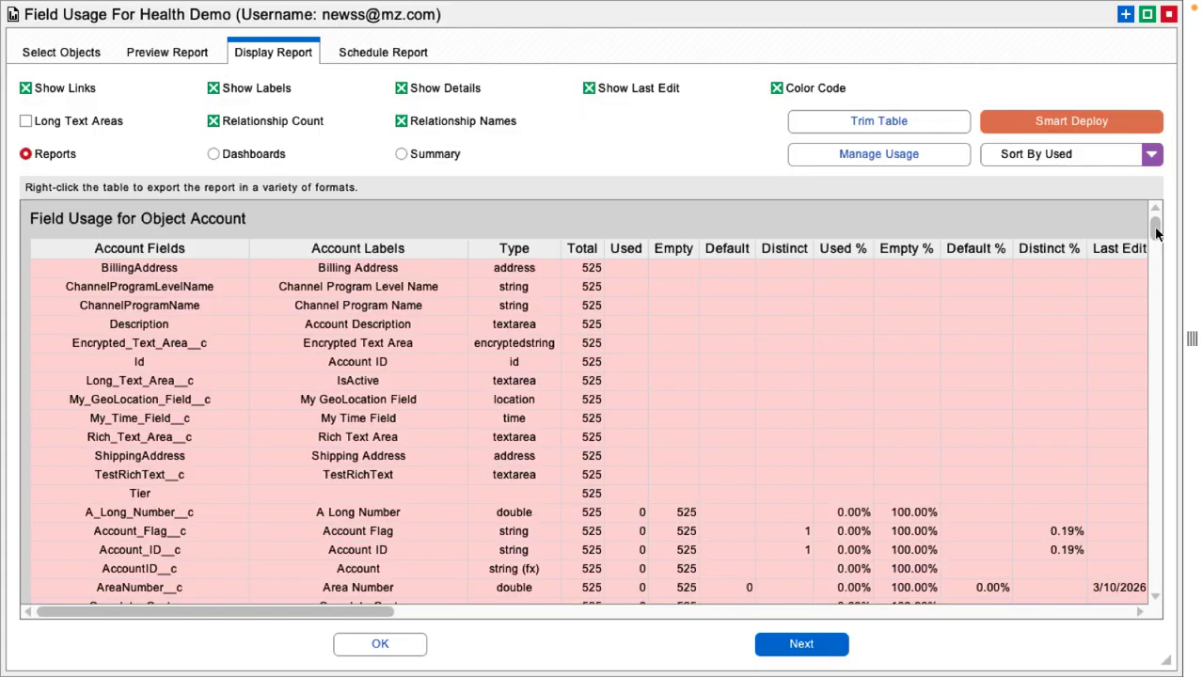
Step: Switch the displayed report between dashboards, sorted chart, summary and report views
left_click_drag(1157, 227, 1007, 229)
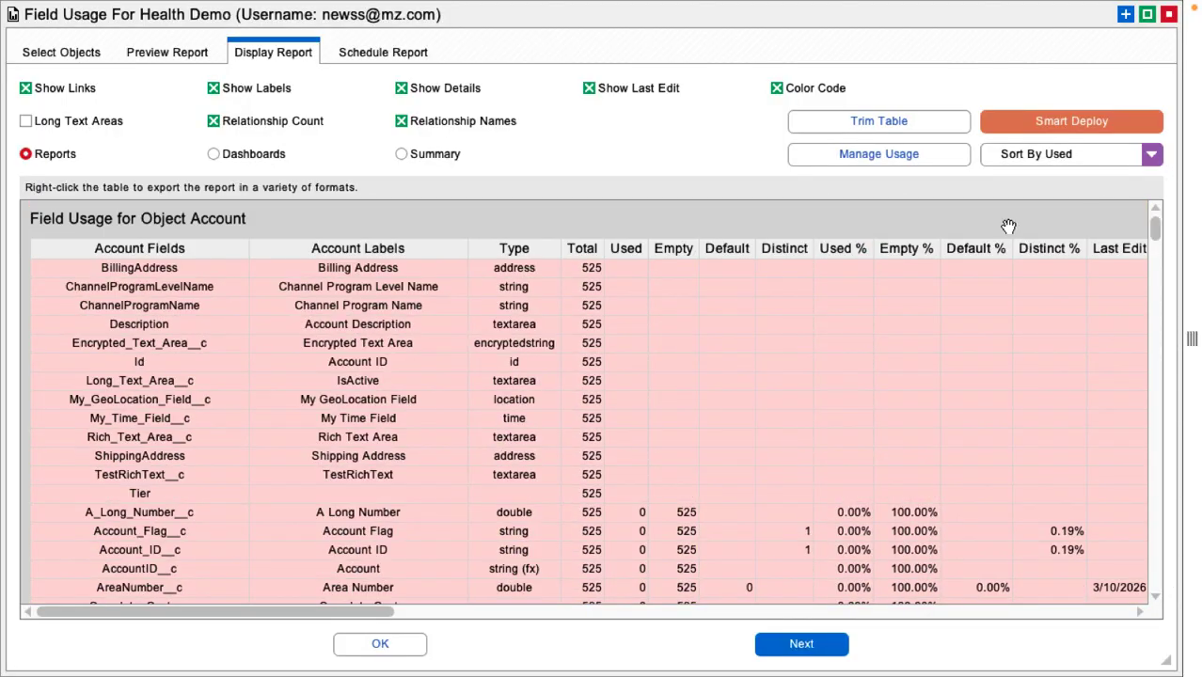
right_click(656, 288)
left_click(244, 158)
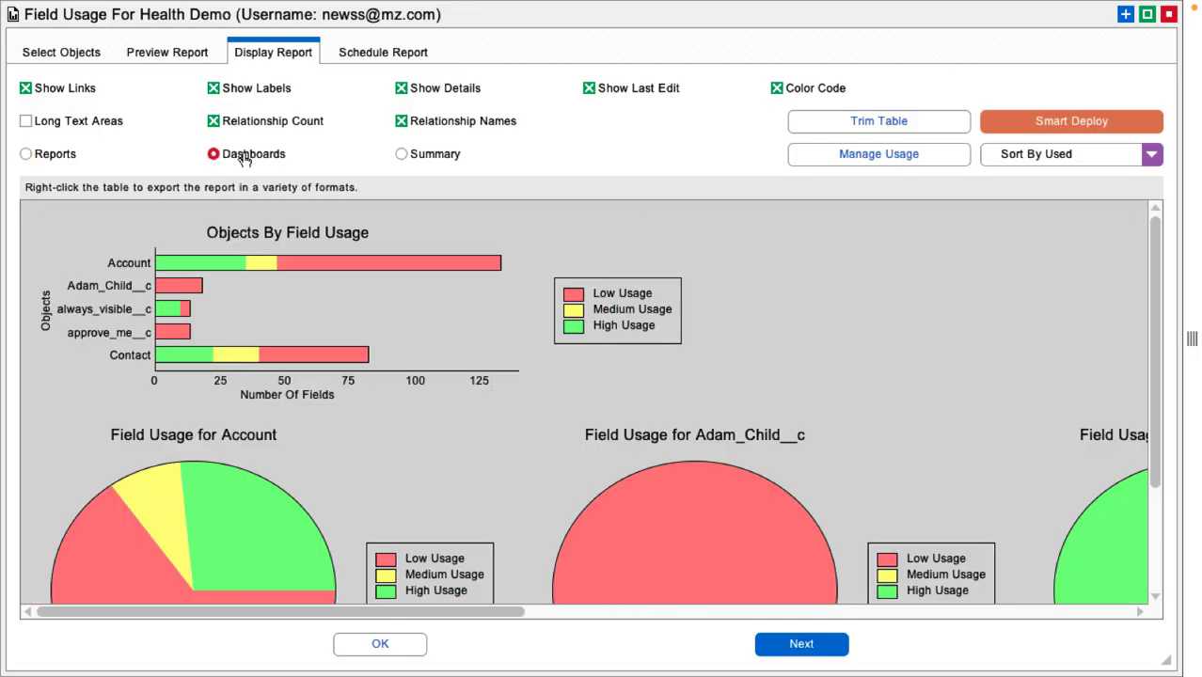
left_click(324, 388)
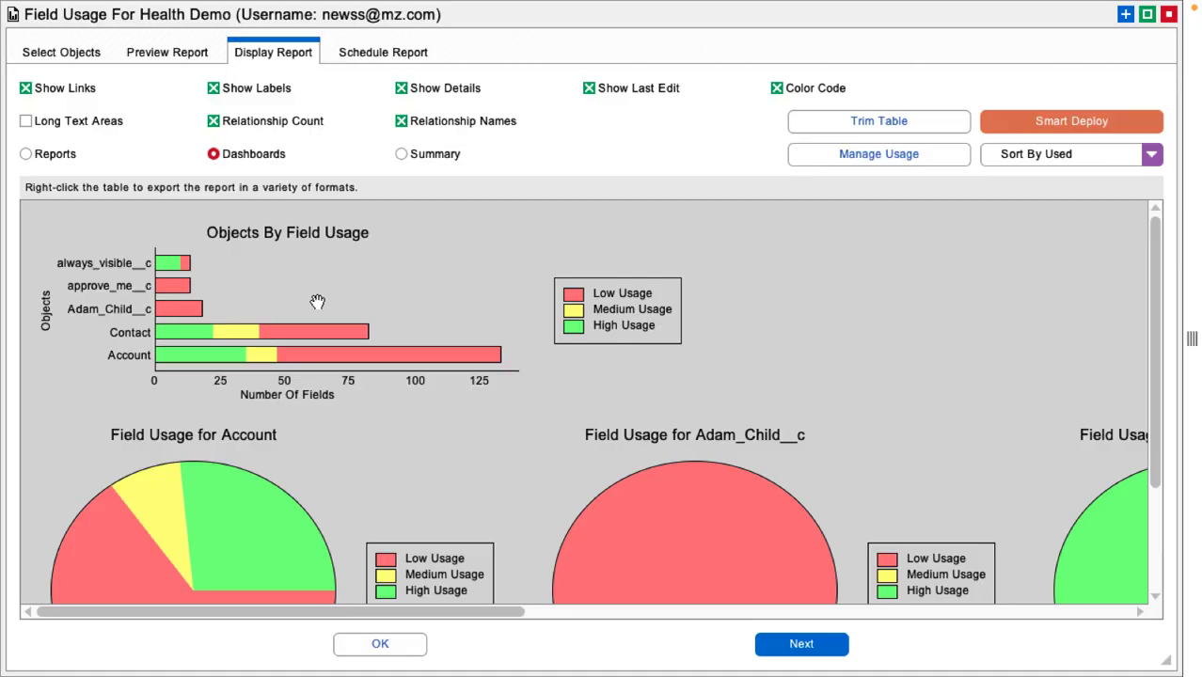
left_click(447, 157)
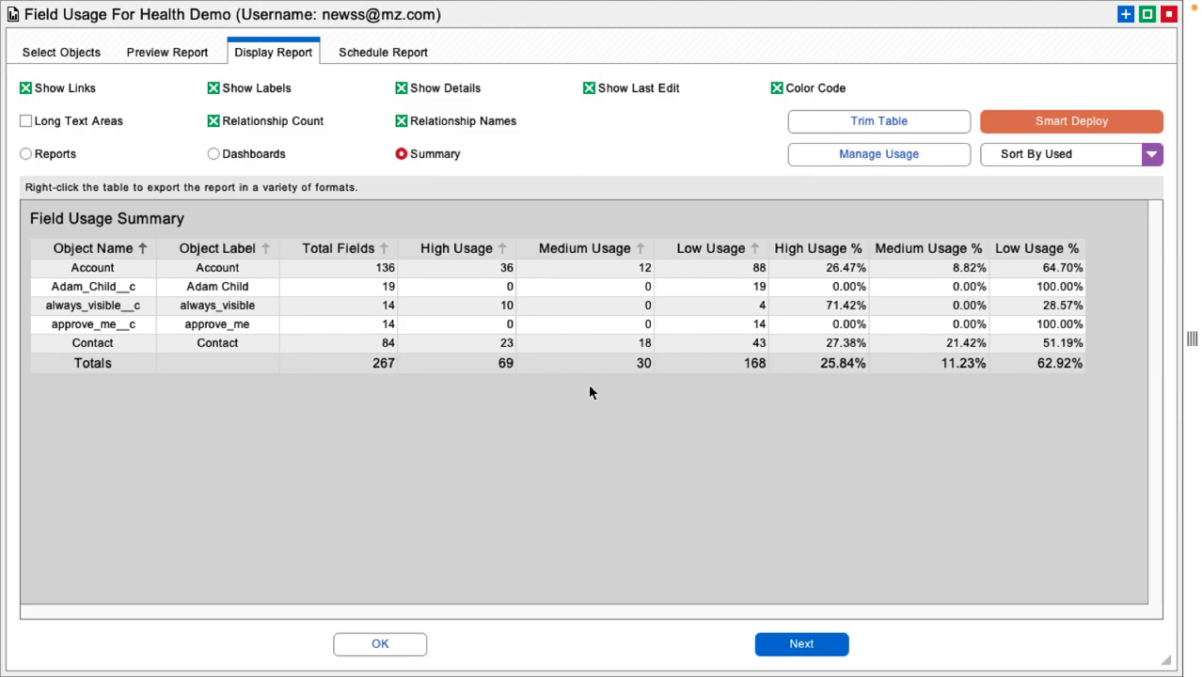
left_click(74, 156)
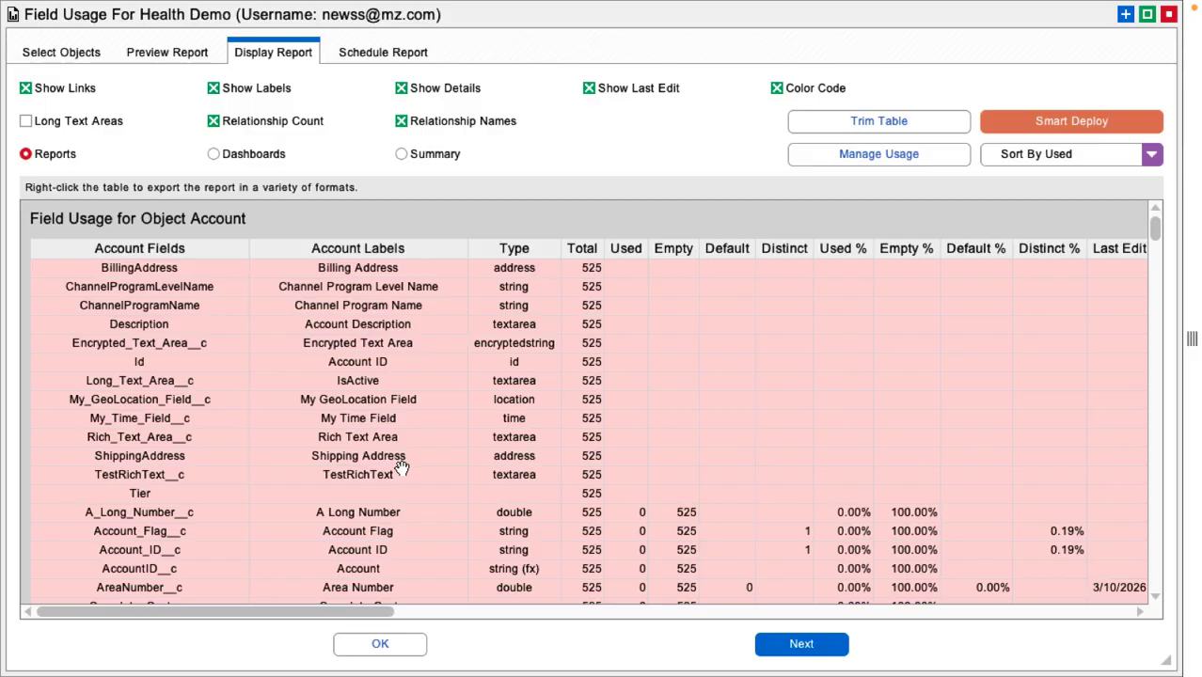
left_click(869, 159)
left_click_drag(749, 186, 846, 192)
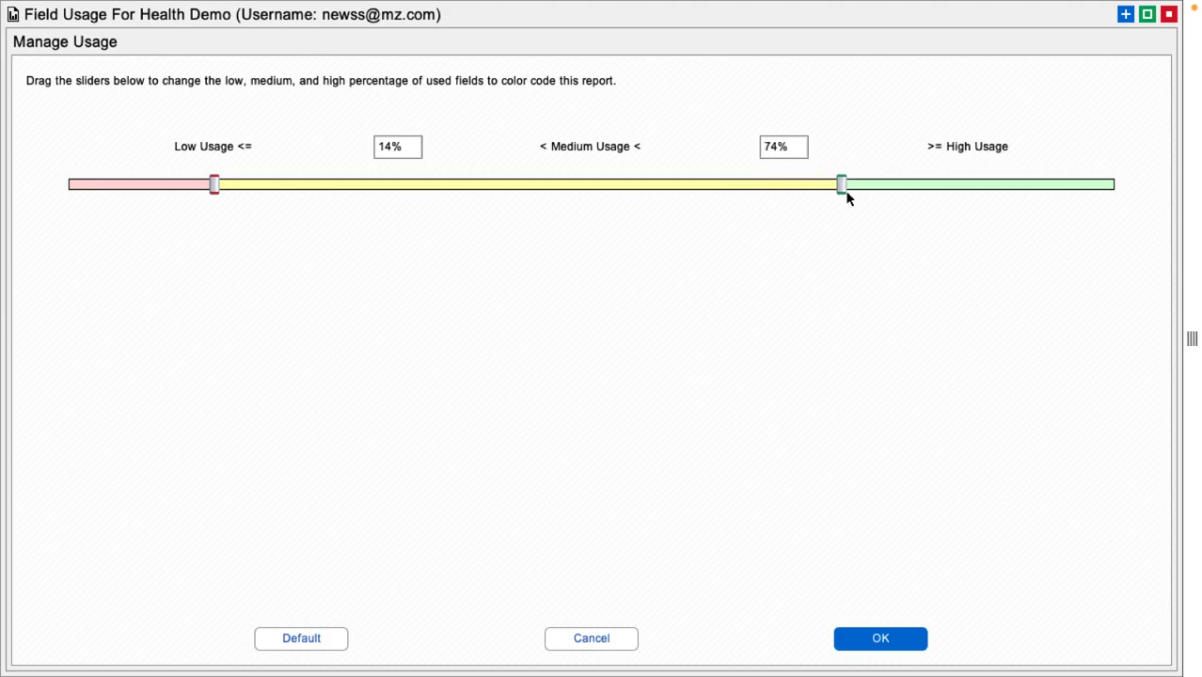
mouse_move(215, 186)
left_mouse_down()
mouse_move(291, 195)
mouse_move(214, 186)
left_mouse_up()
left_click(593, 639)
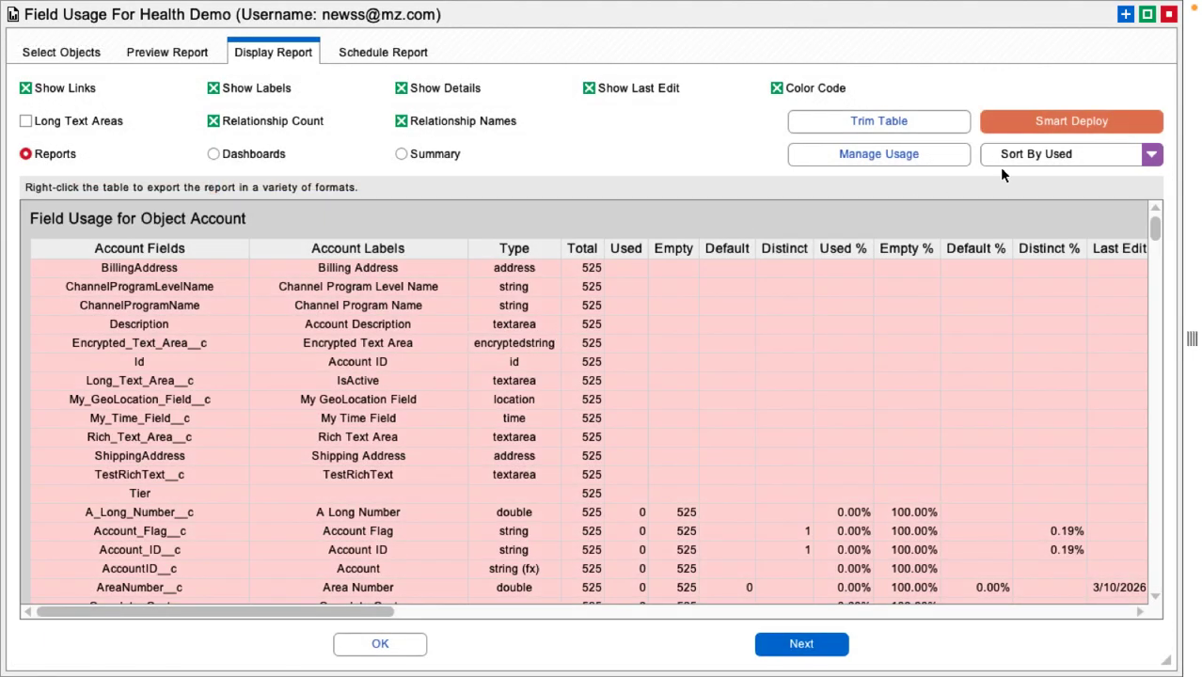
Step: Open Smart Deploy and collapse all items in the delete job list
left_click(1052, 122)
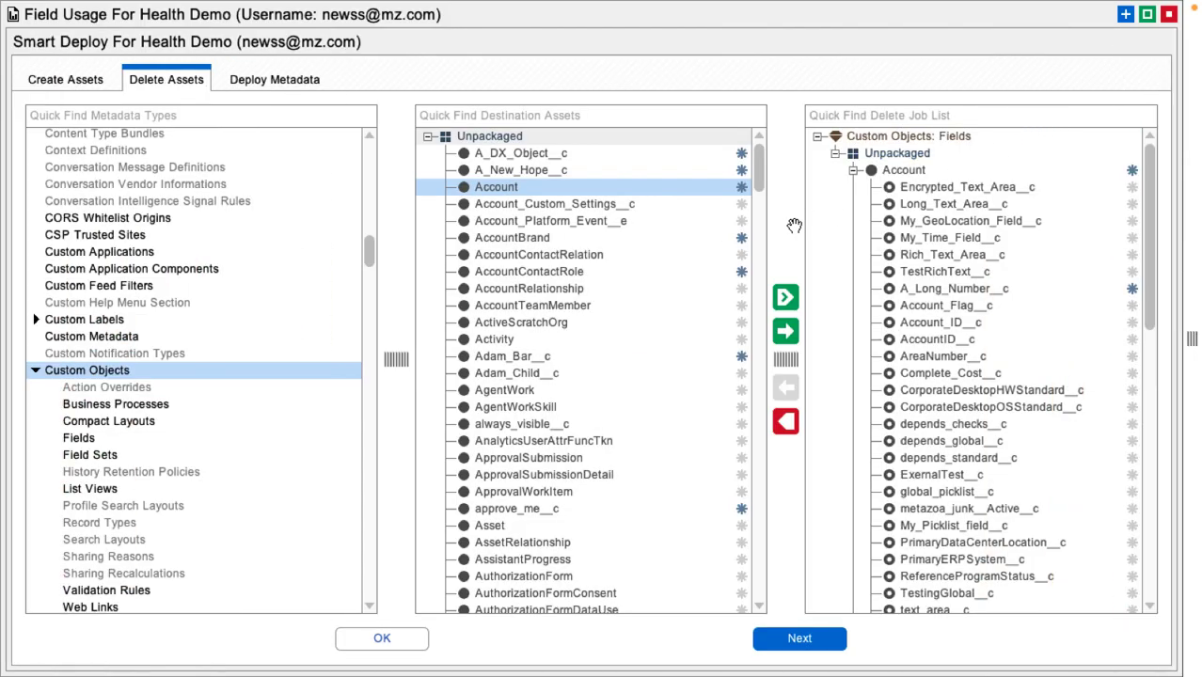
right_click(915, 204)
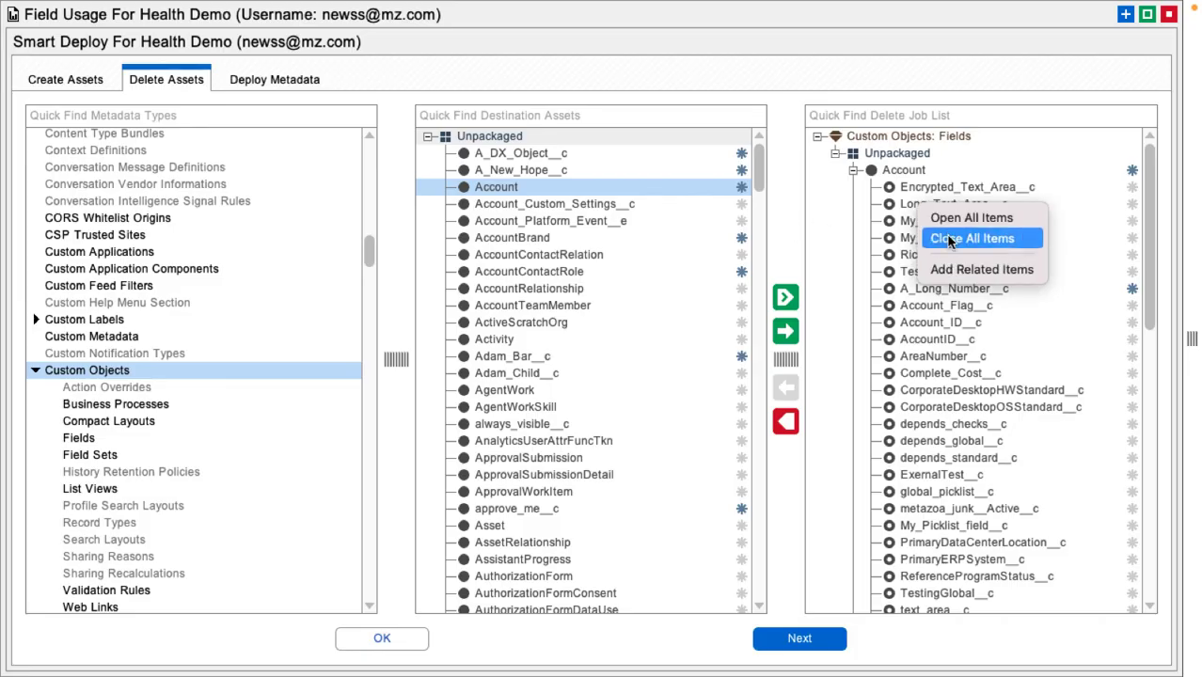
left_click(950, 238)
Step: Expand the Unpackaged group and the Adam_Child__c object in the delete job list
left_click(818, 136)
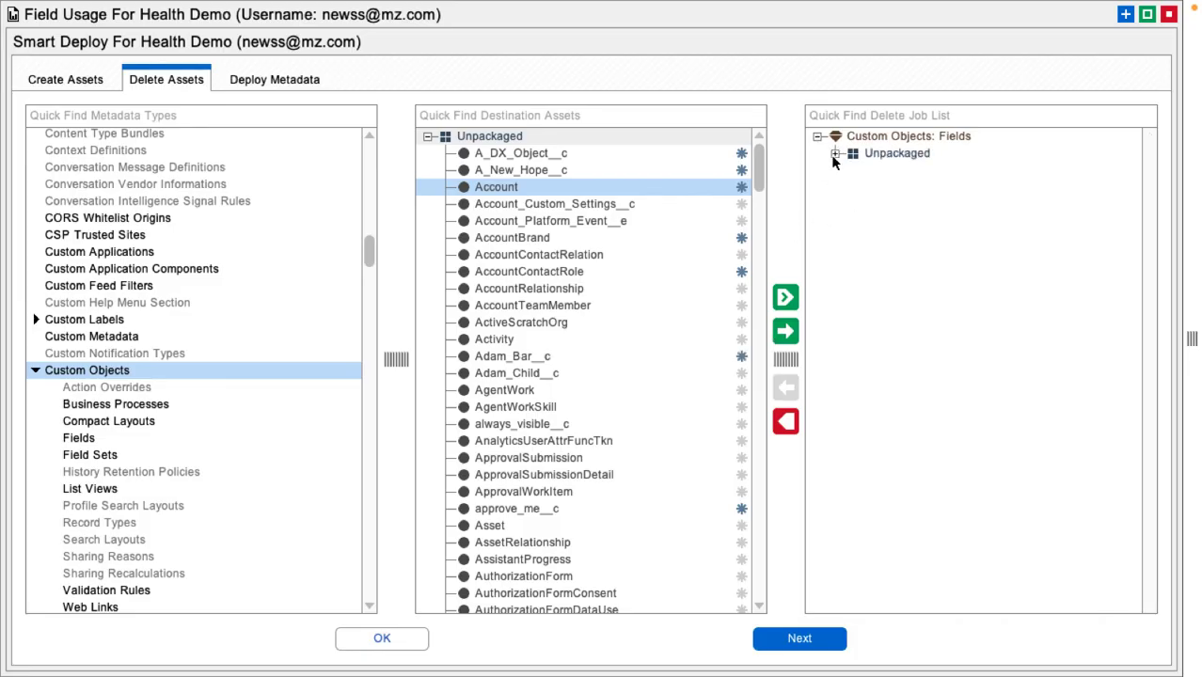
left_click(834, 153)
left_click(853, 188)
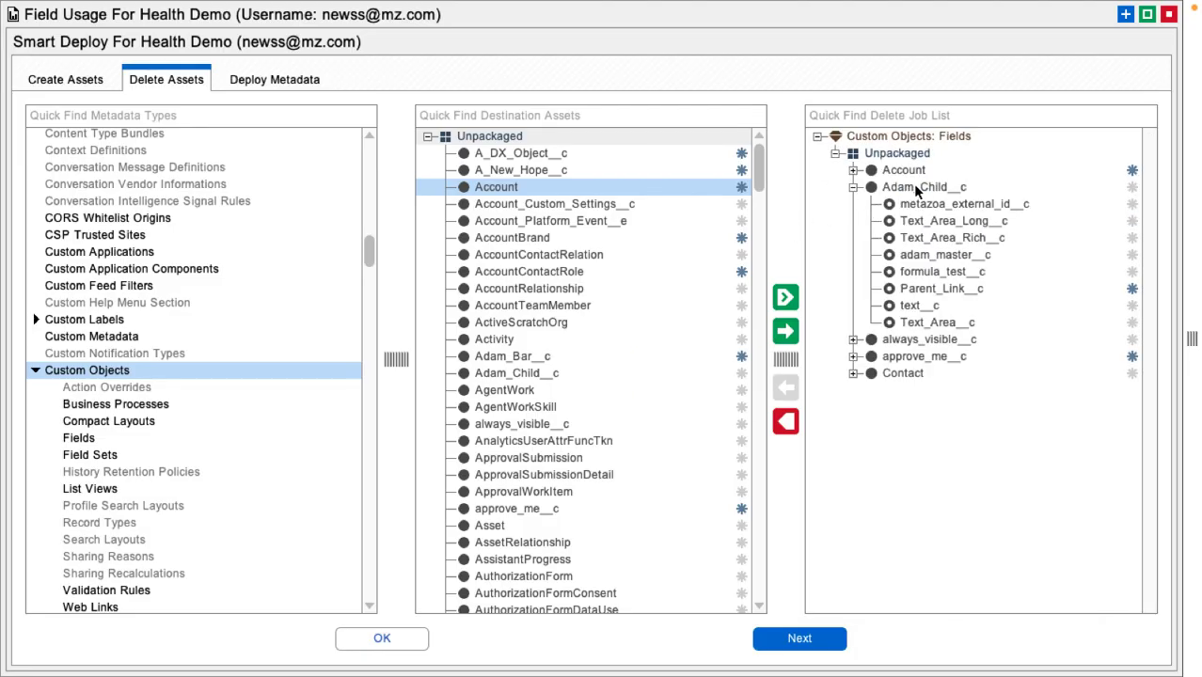
Step: Expand the always_visible__c and approve_me__c objects in the delete job list
left_click(853, 340)
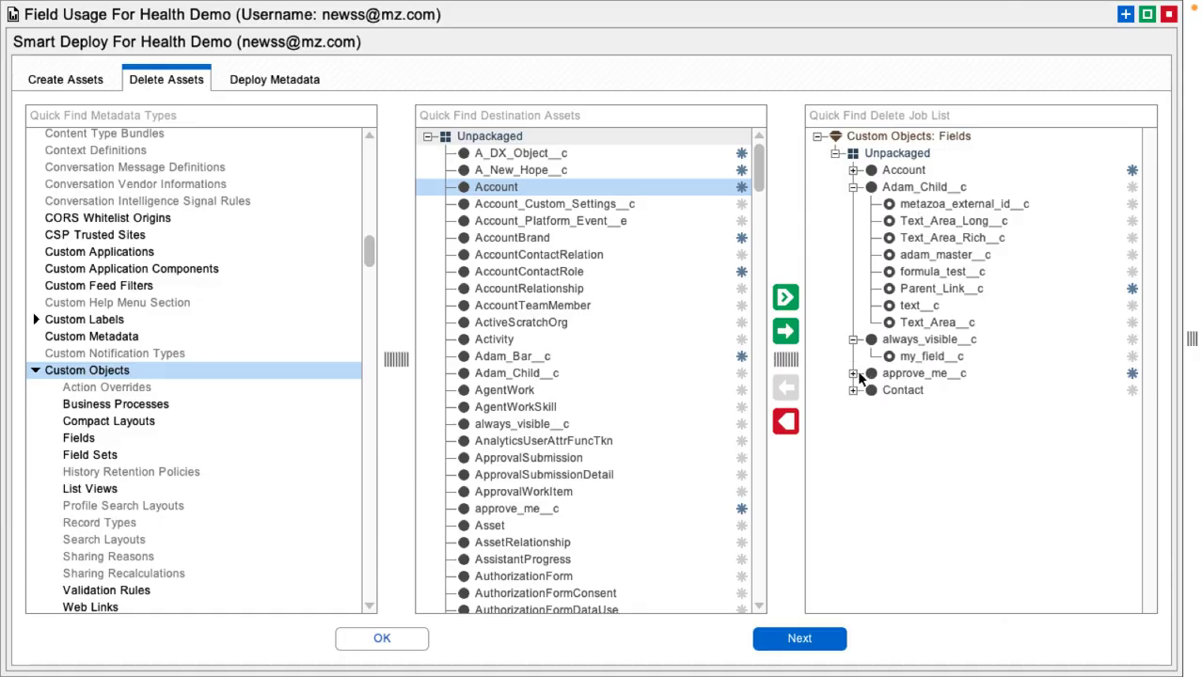
left_click(854, 373)
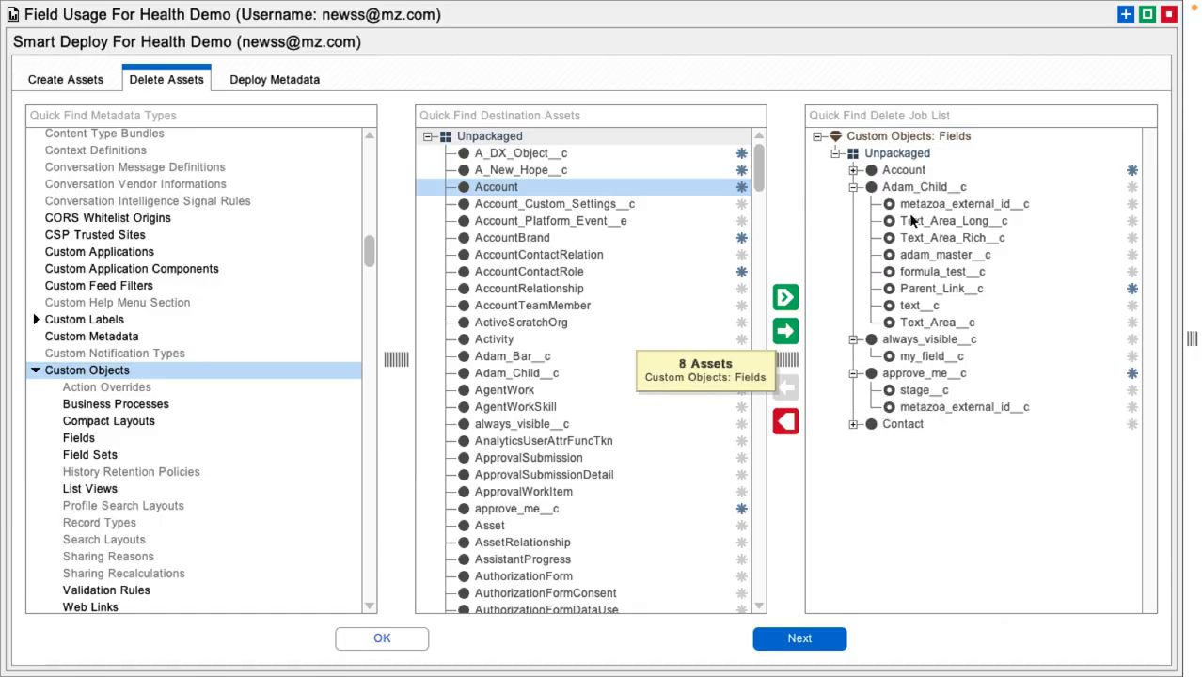
Step: Review the deployment mode options and delete job list management menu on the Deploy Metadata tab, then close Smart Deploy
left_click(290, 82)
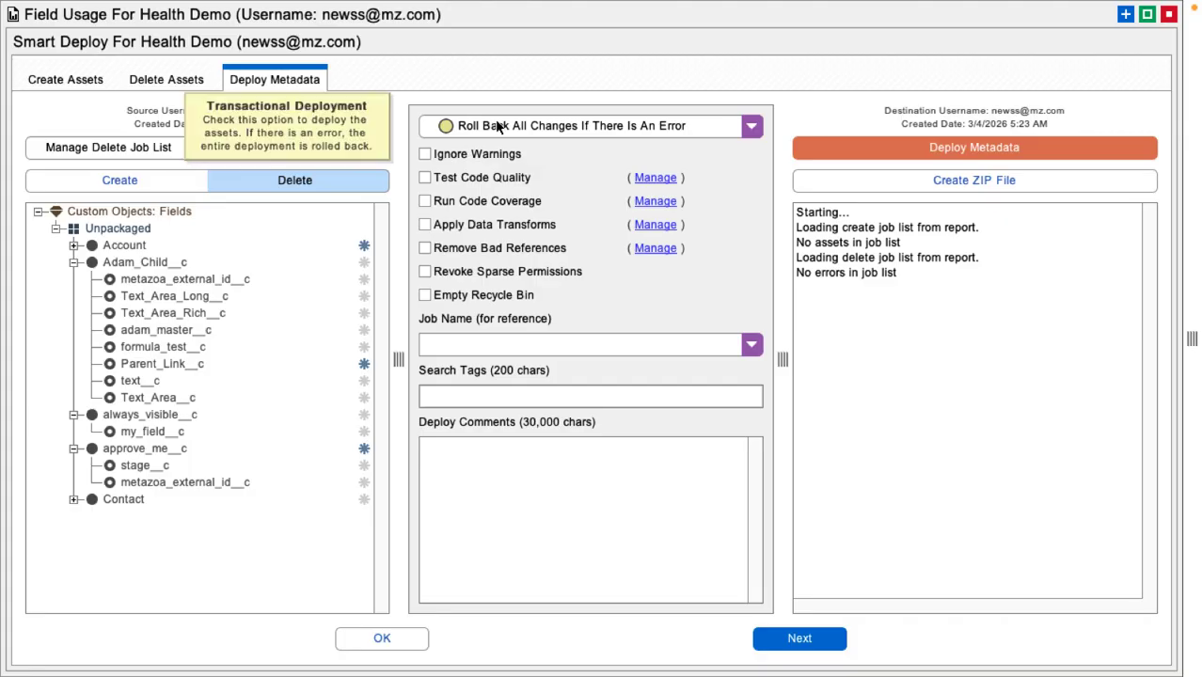
left_click(752, 126)
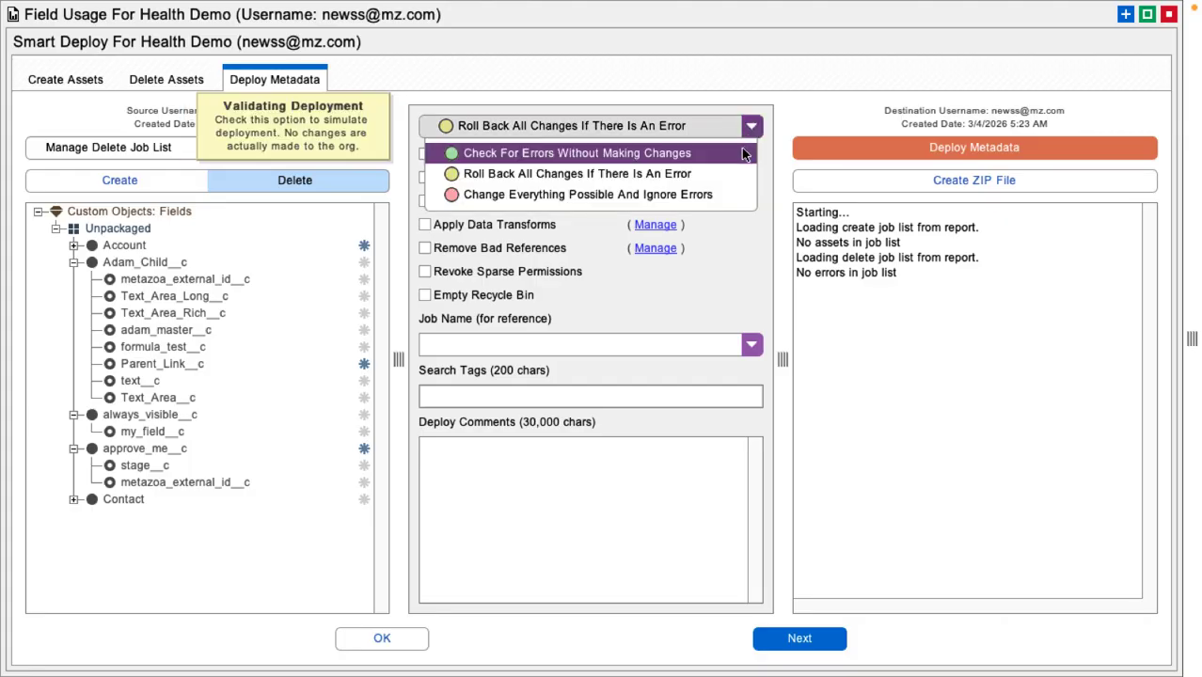
left_click(752, 126)
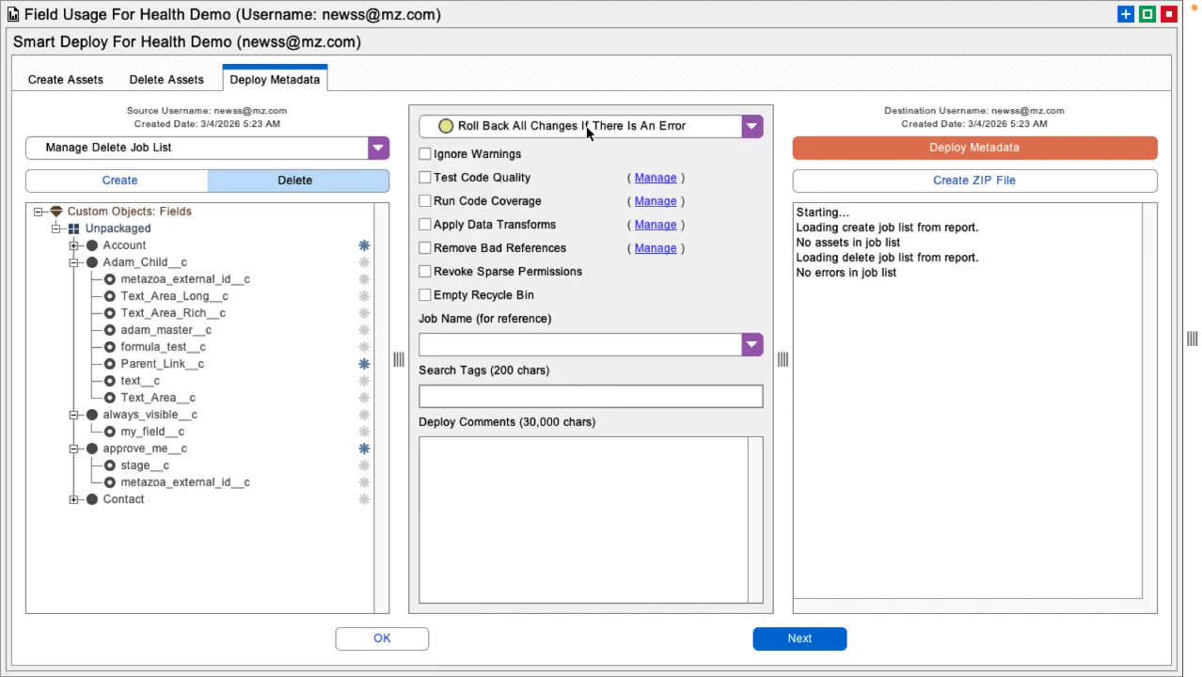
left_click(164, 151)
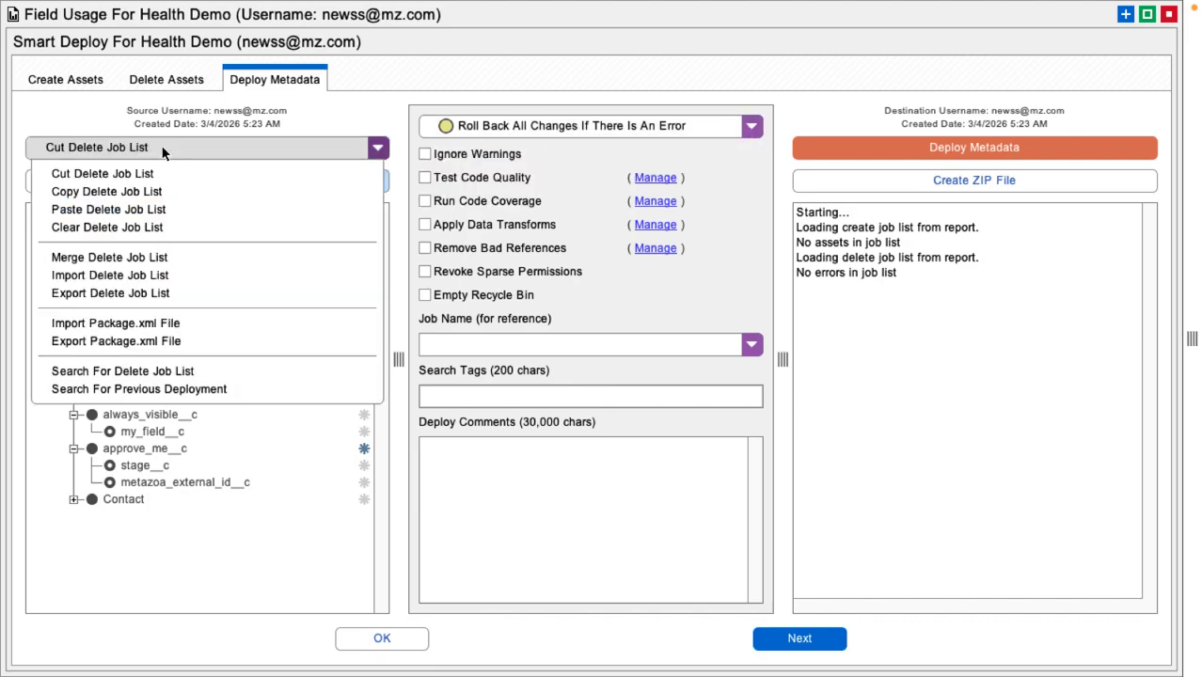
left_click(472, 69)
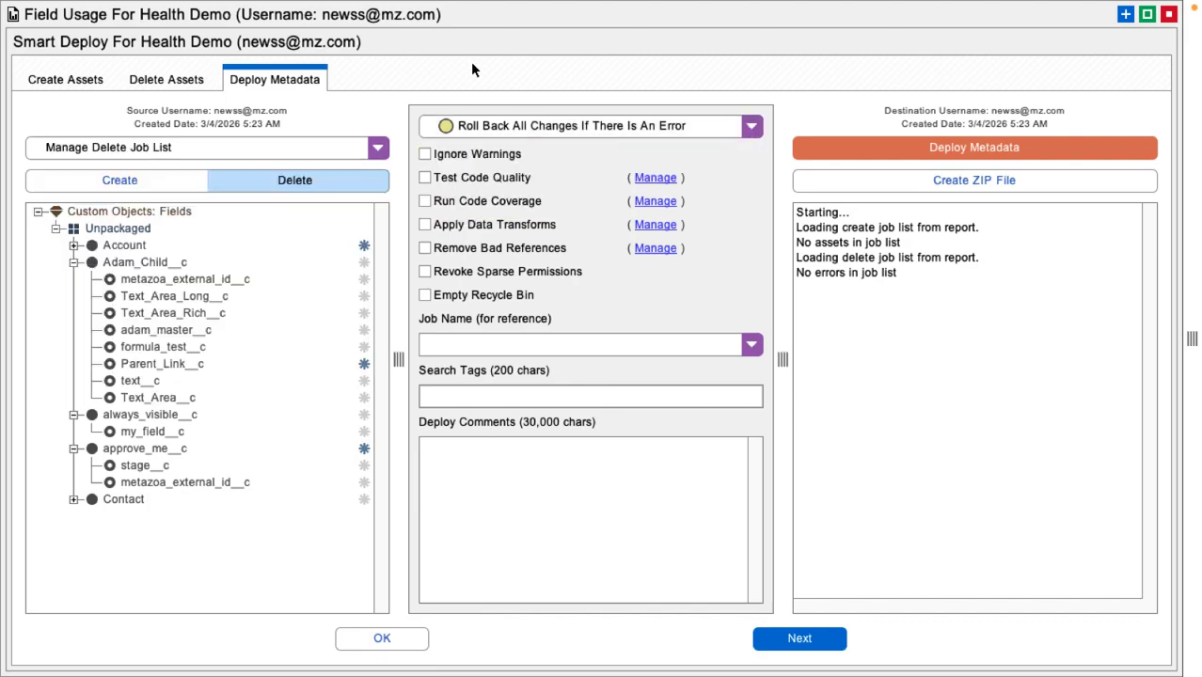
left_click(367, 638)
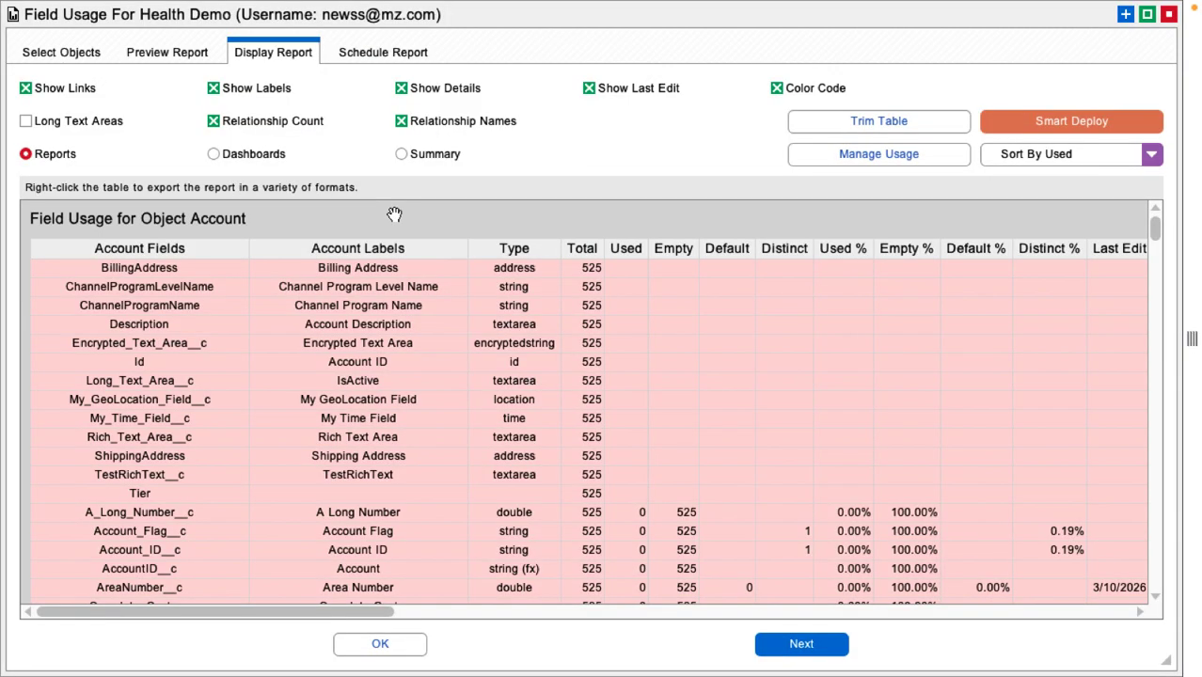